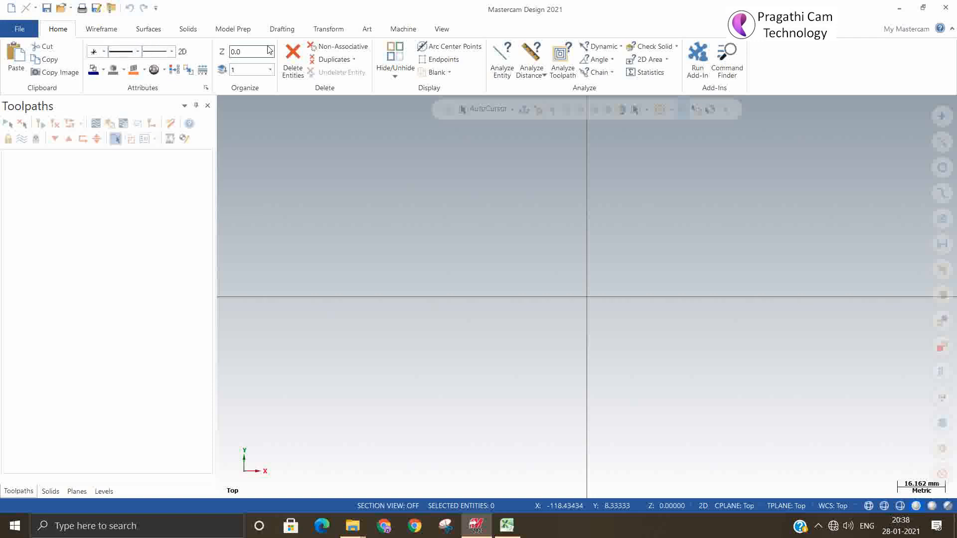
# Examine the available machine types, including the options for Mill and Lathe.
pyautogui.click(400, 30)
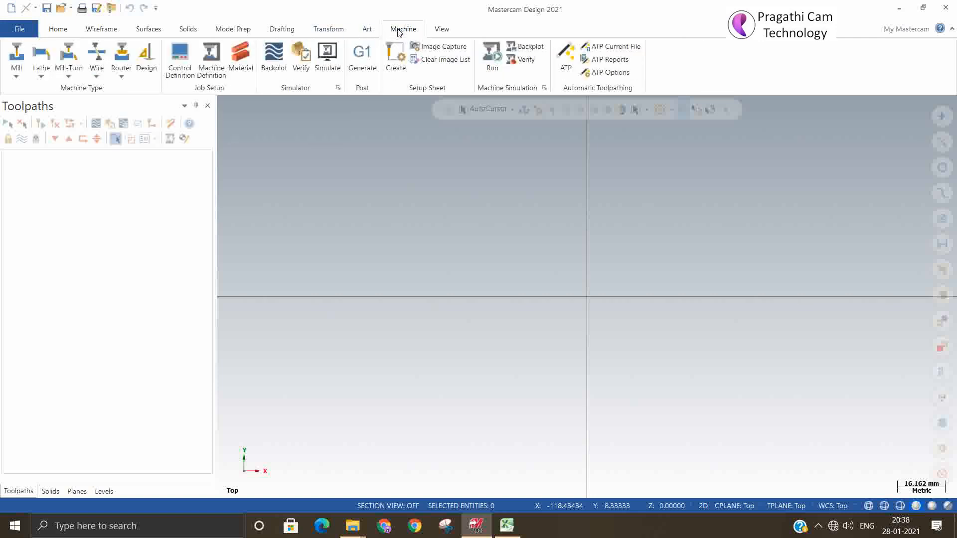
pyautogui.click(16, 76)
pyautogui.click(16, 76)
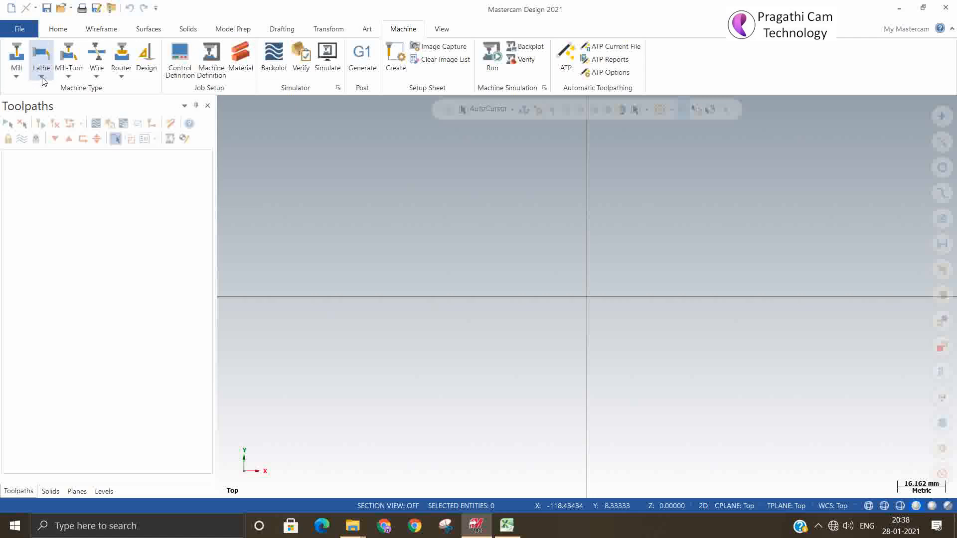
pyautogui.click(42, 77)
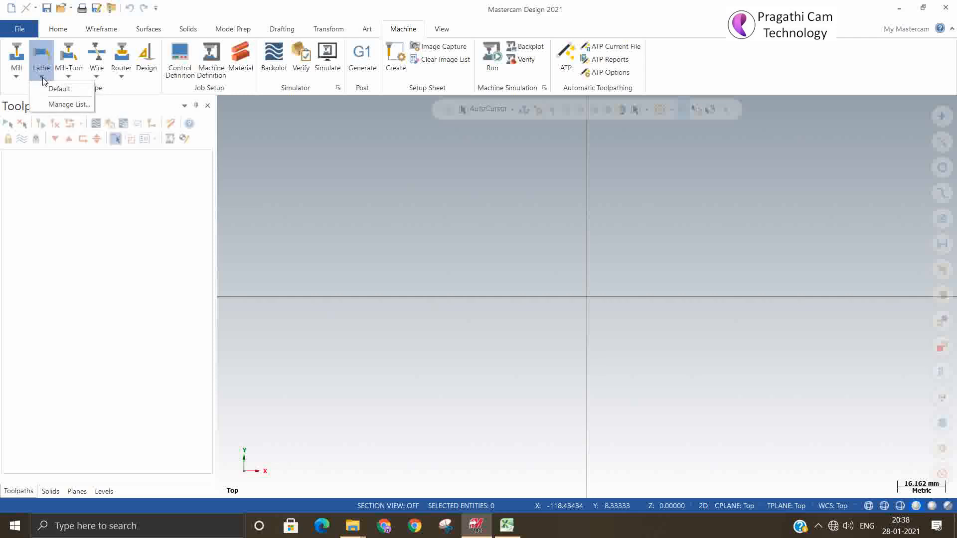
pyautogui.click(43, 80)
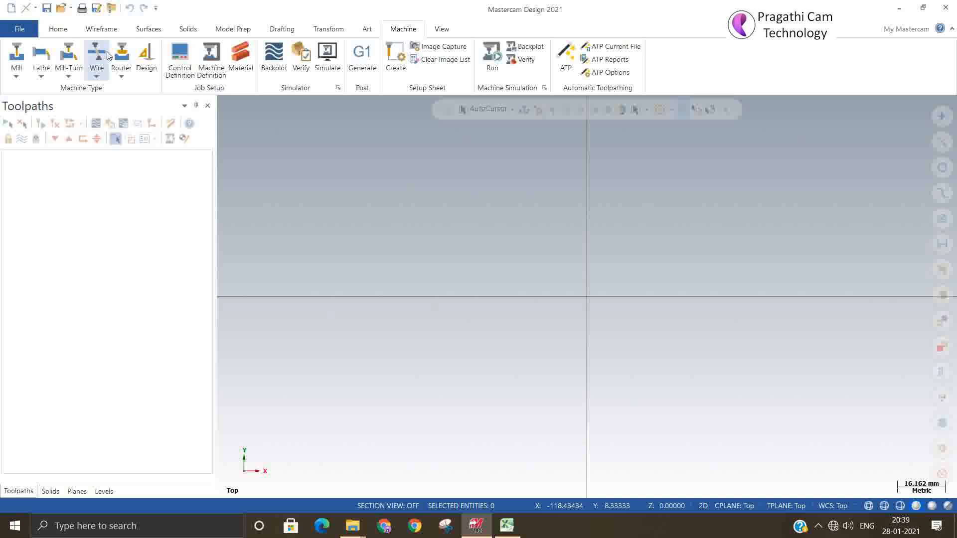
# Survey the file information page and the wireframe, surface, solid, model preparation, drafting, transform, machine and view command groups.
pyautogui.click(59, 31)
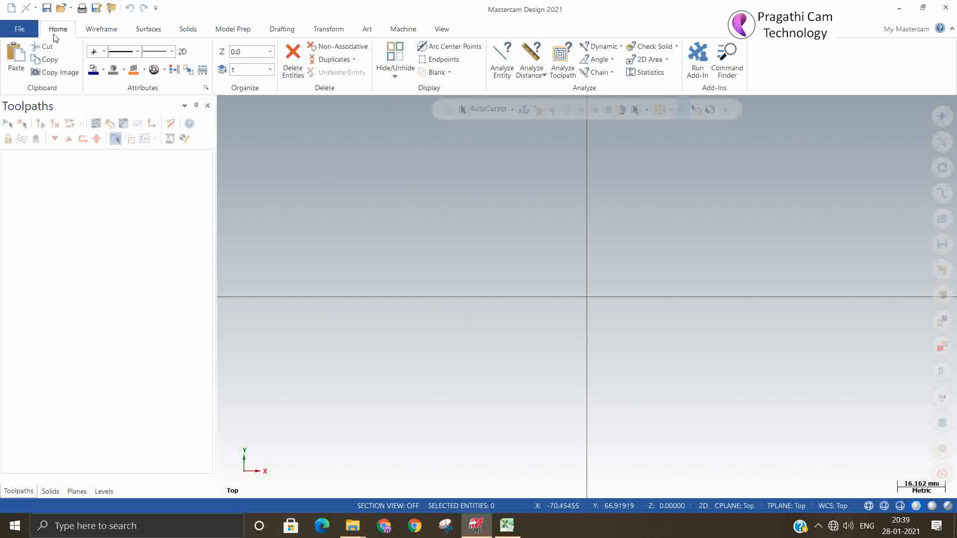
pyautogui.click(20, 30)
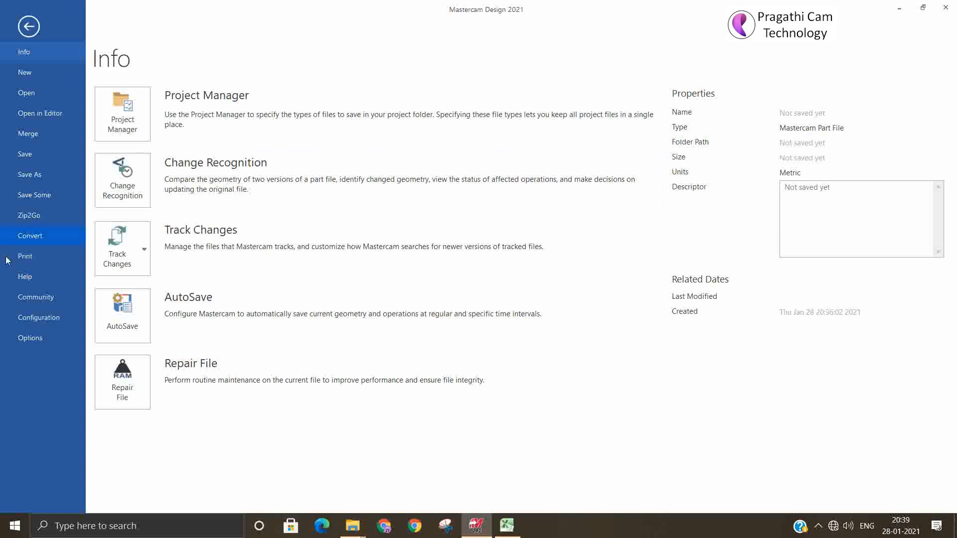
pyautogui.click(29, 28)
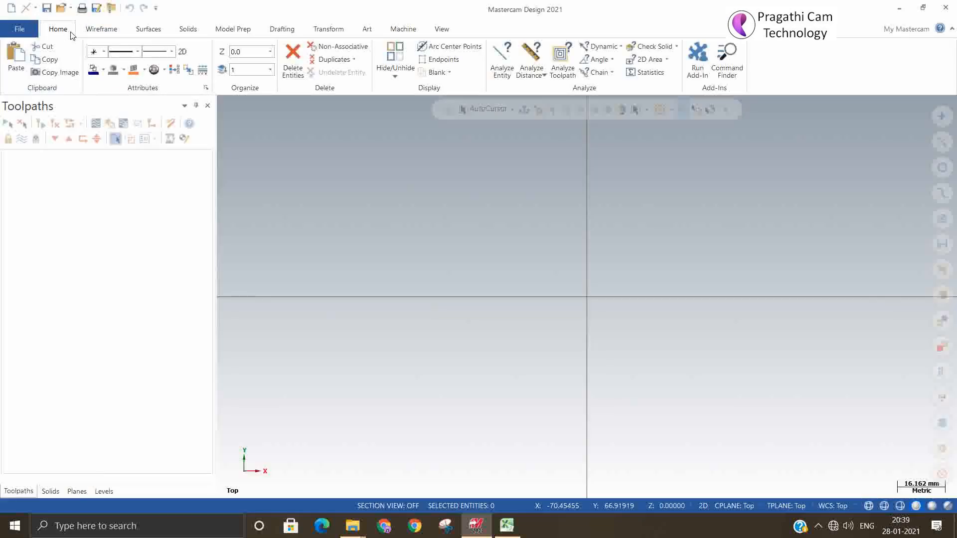
pyautogui.click(91, 30)
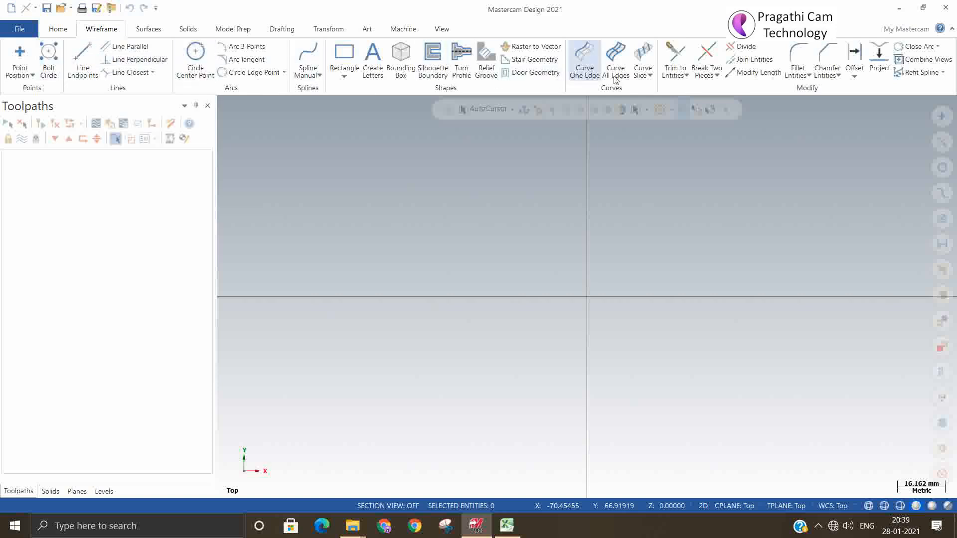
pyautogui.click(150, 31)
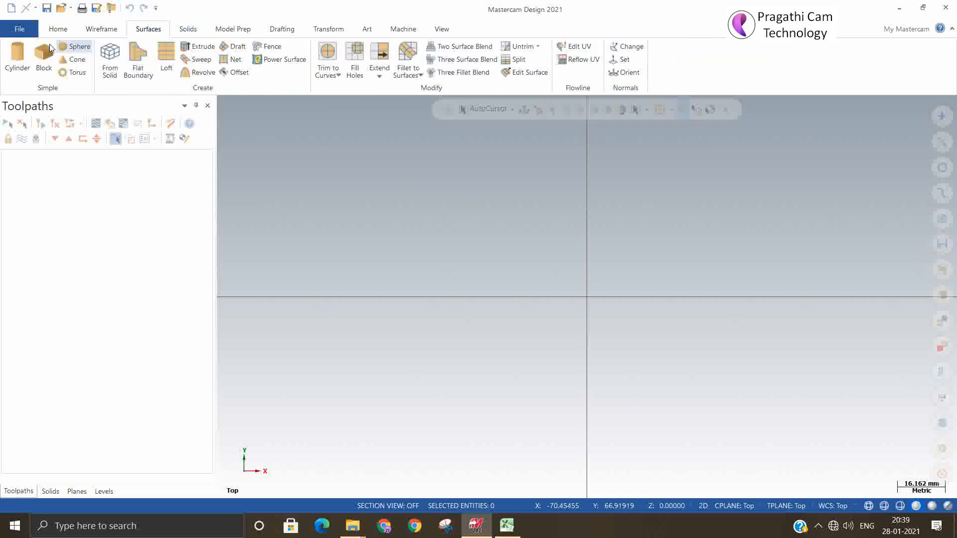
pyautogui.click(189, 30)
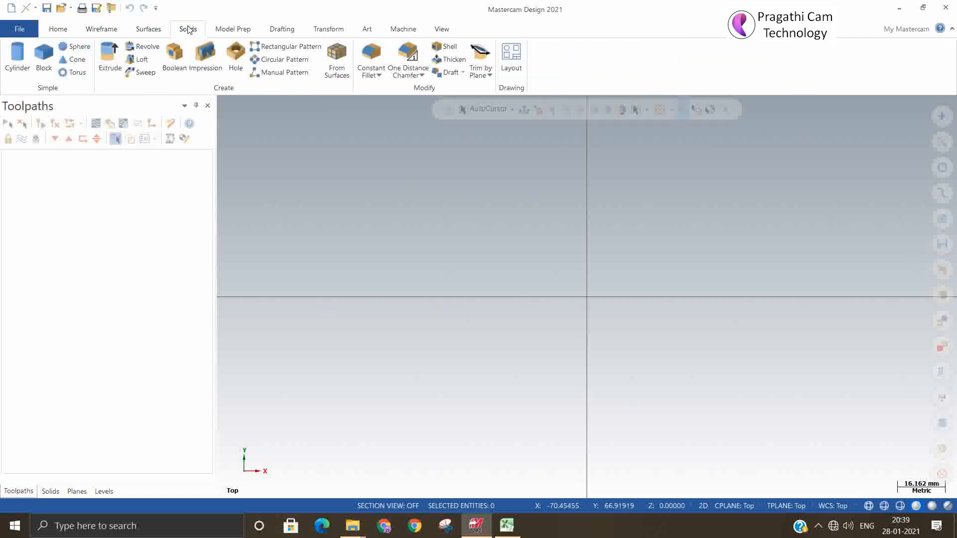
pyautogui.click(238, 30)
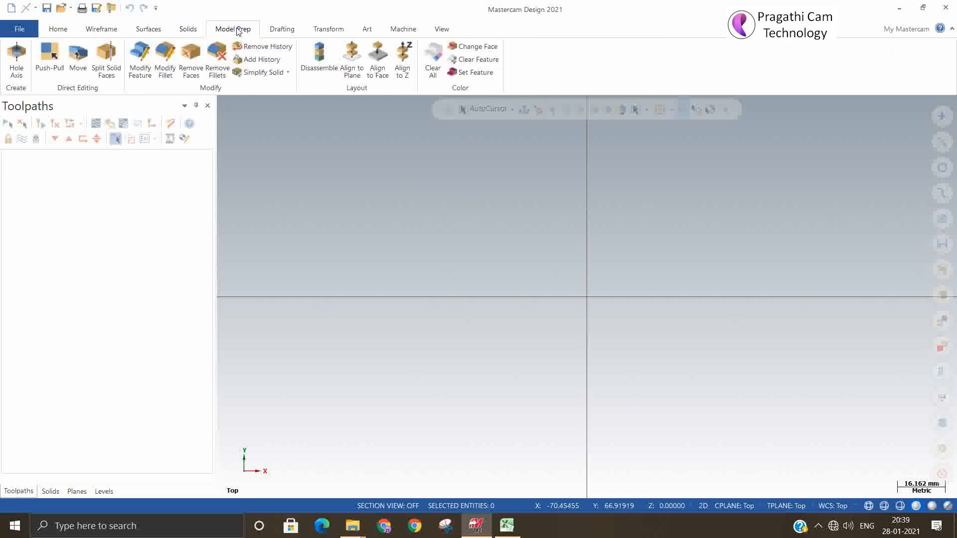
pyautogui.click(284, 30)
pyautogui.click(329, 31)
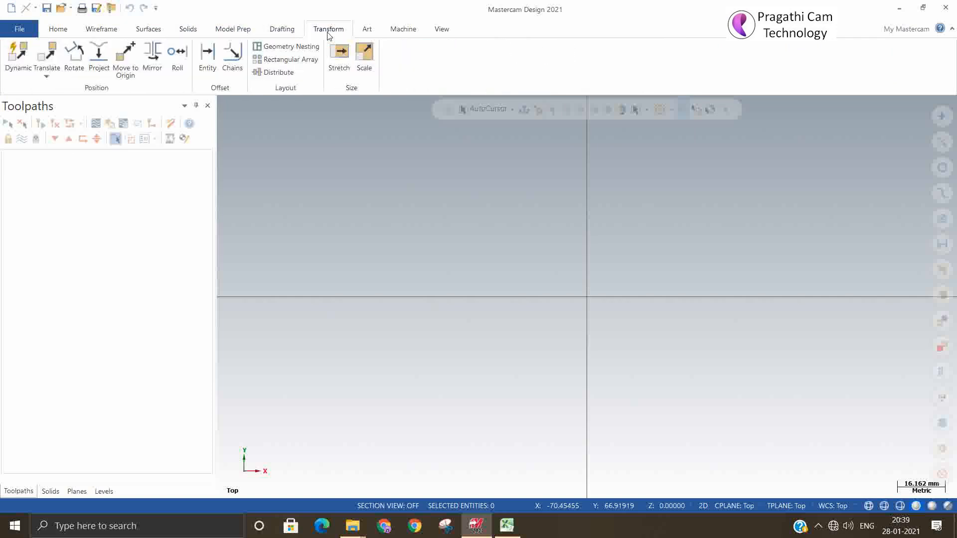
pyautogui.click(411, 34)
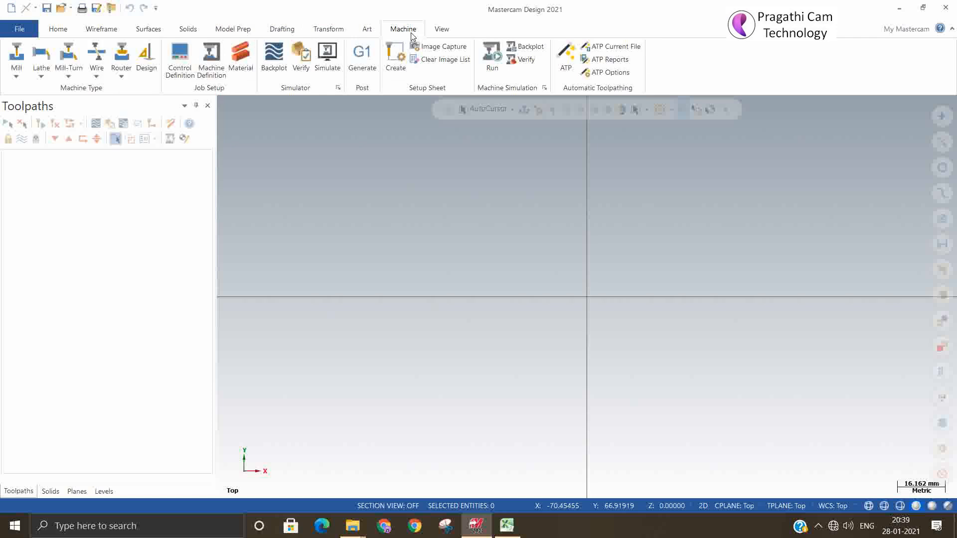
pyautogui.click(438, 31)
pyautogui.click(60, 30)
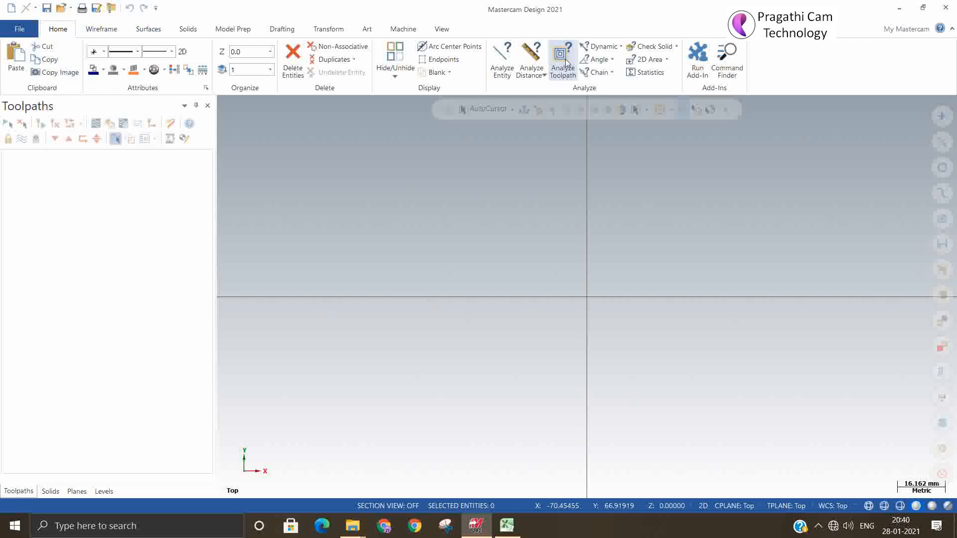
# Examine the wireframe point-creation variants and the commands for creating and trimming surfaces.
pyautogui.click(94, 30)
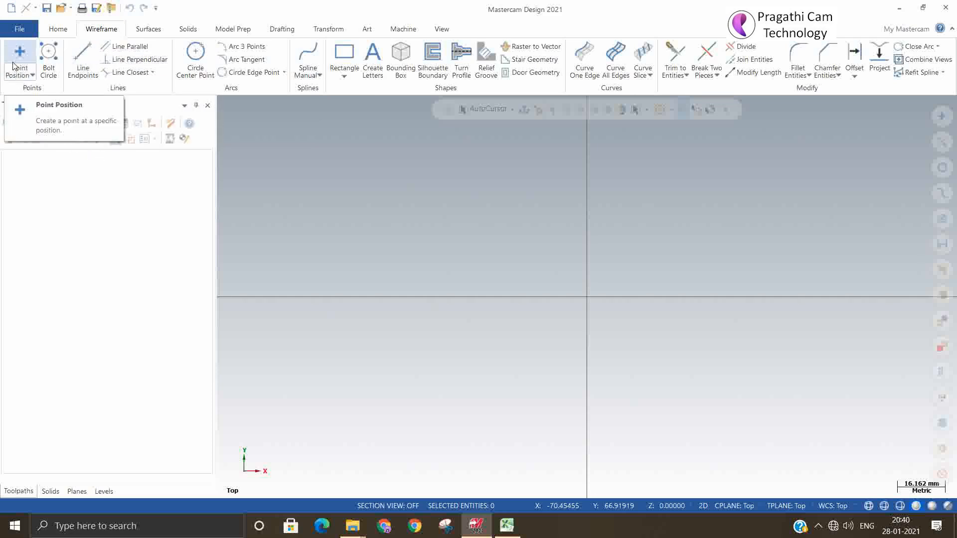
pyautogui.click(33, 78)
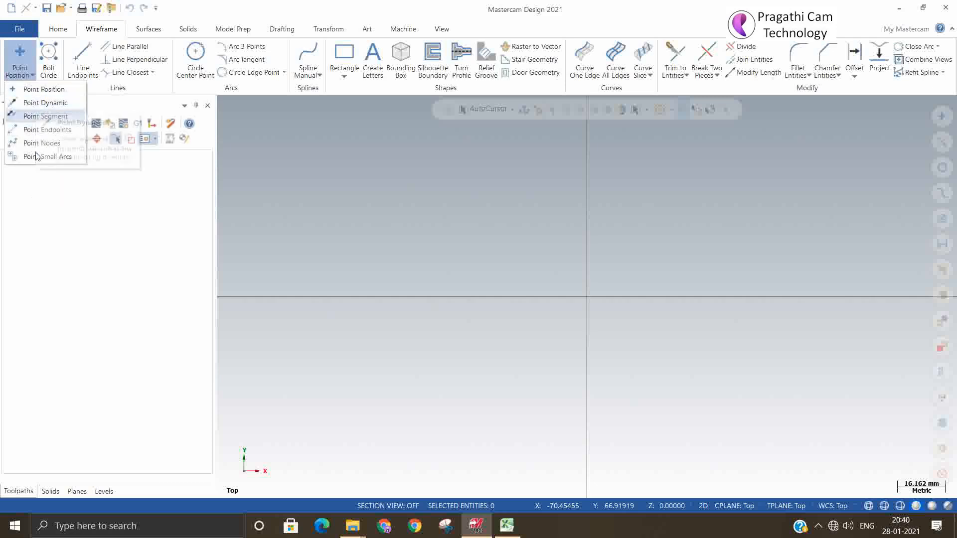
pyautogui.click(35, 81)
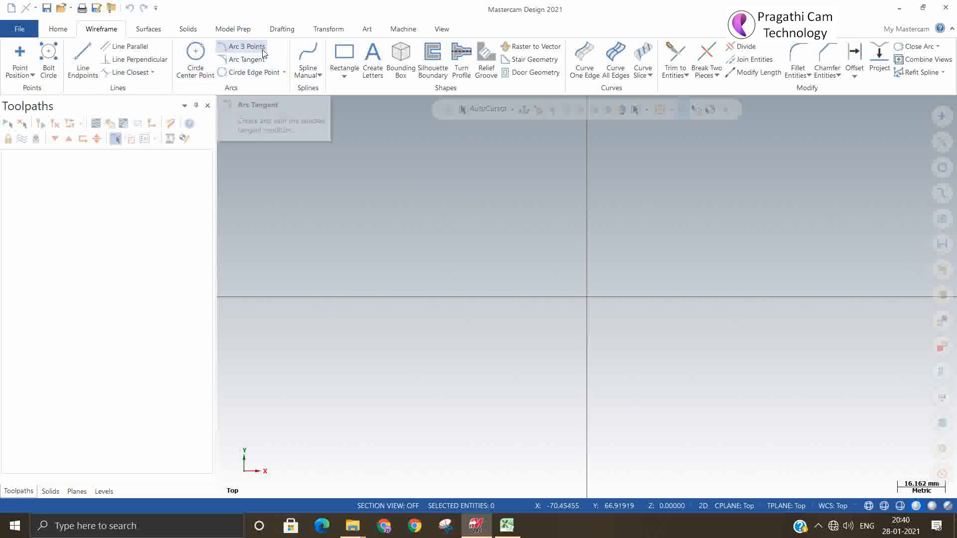
pyautogui.click(148, 30)
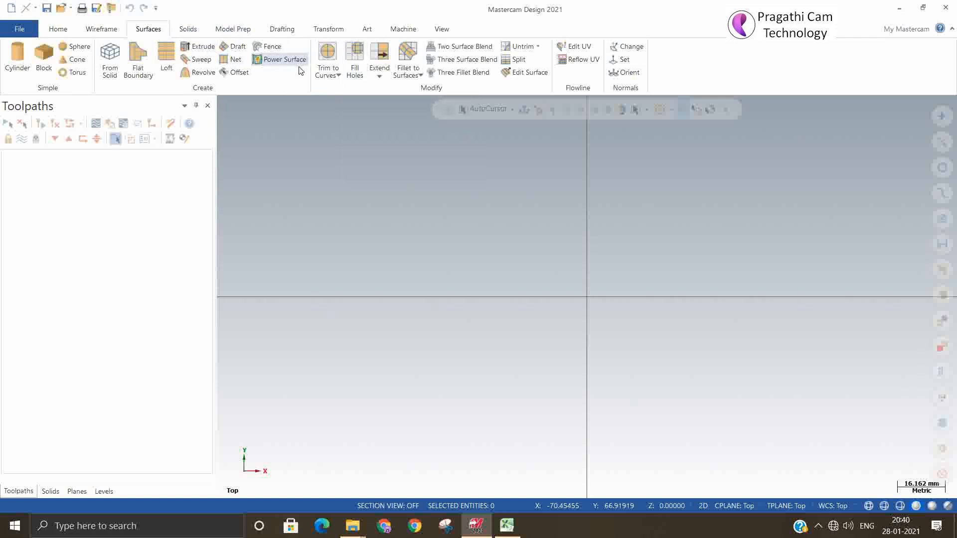
pyautogui.click(339, 77)
pyautogui.click(340, 77)
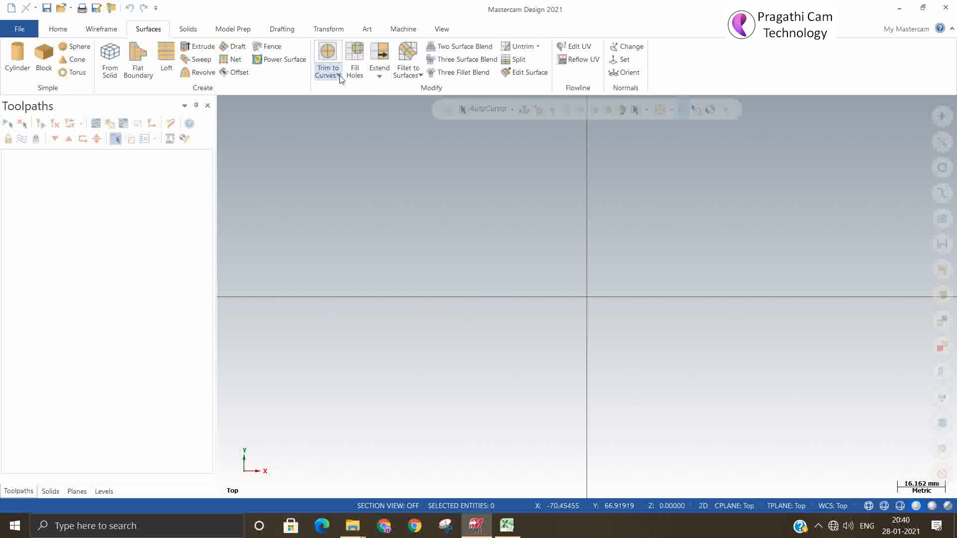
pyautogui.click(57, 29)
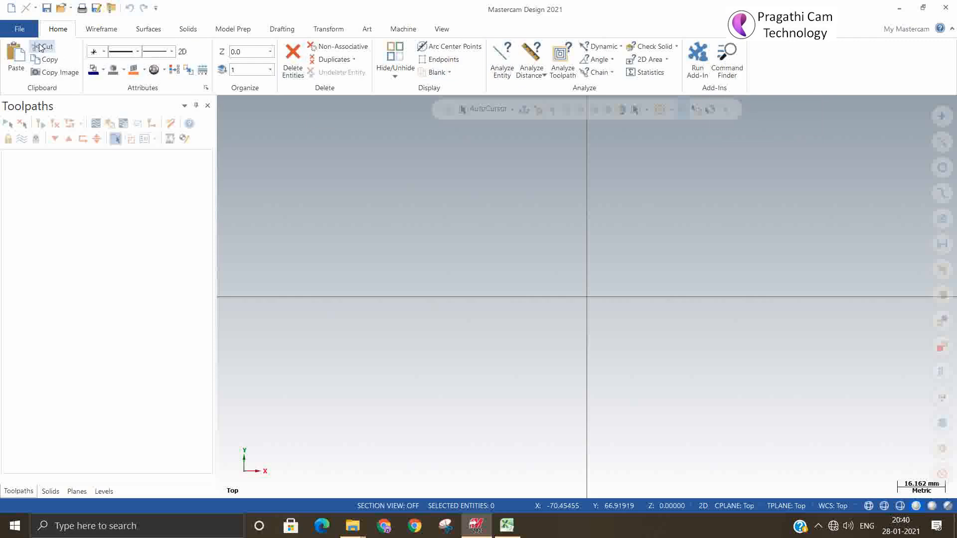
# Examine the wireframe line, circle and shape commands and the customization options of the Quick Access Toolbar.
pyautogui.click(101, 29)
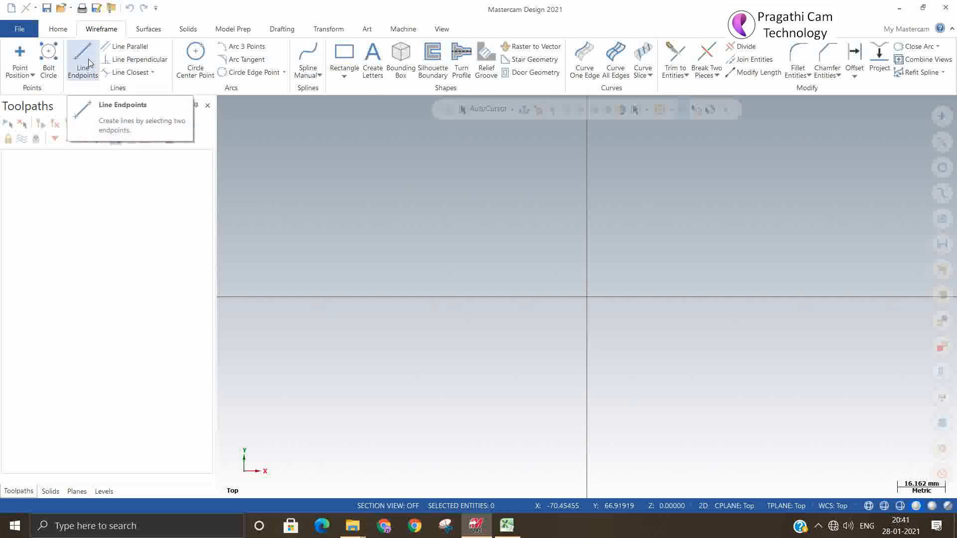
pyautogui.click(186, 71)
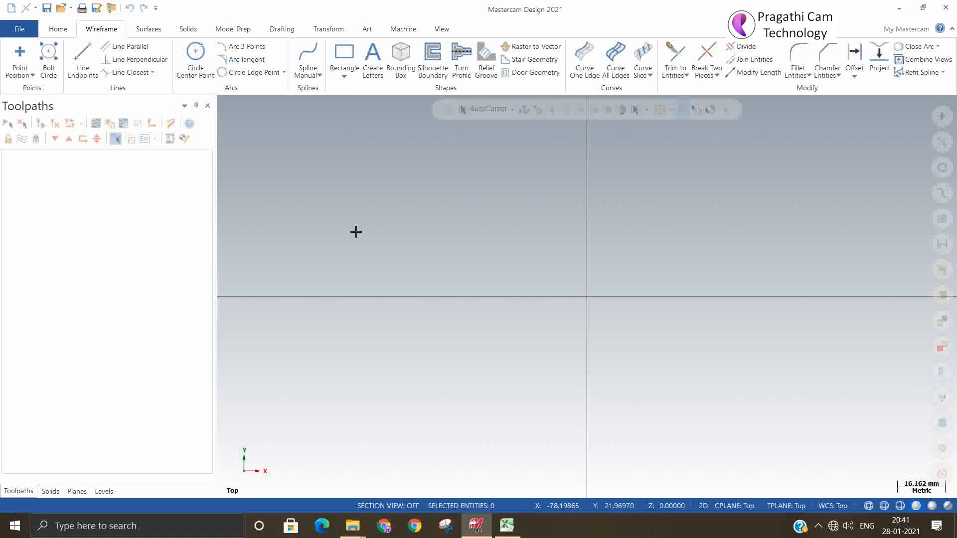
pyautogui.click(405, 63)
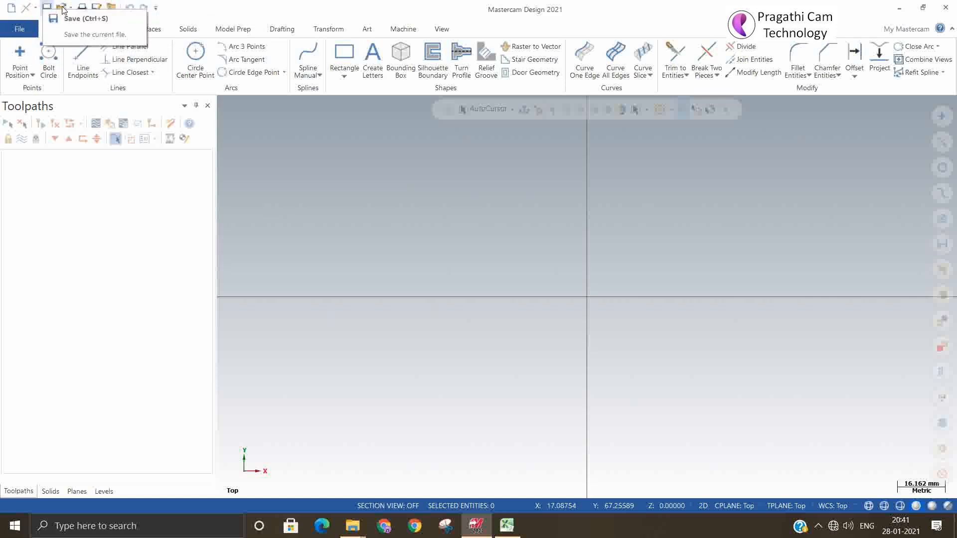
pyautogui.click(156, 9)
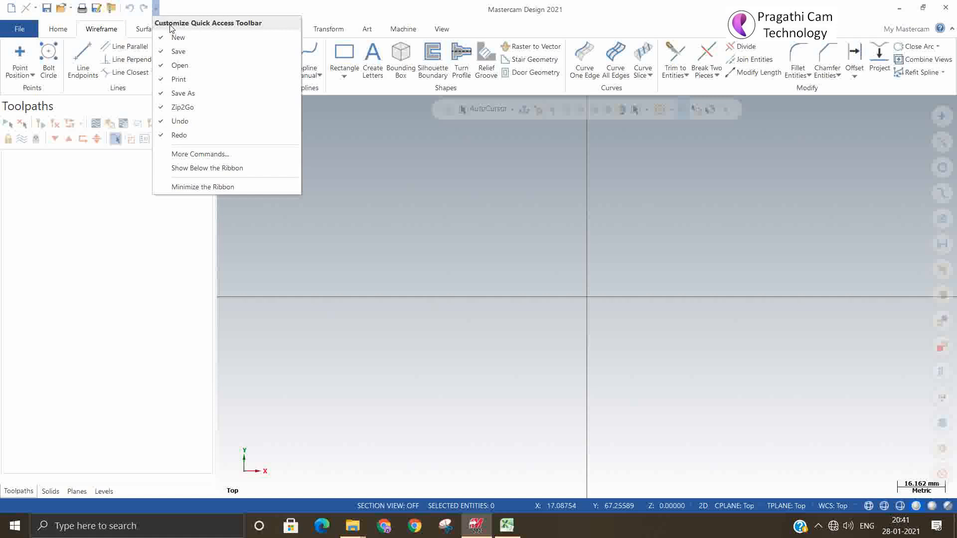
pyautogui.click(165, 9)
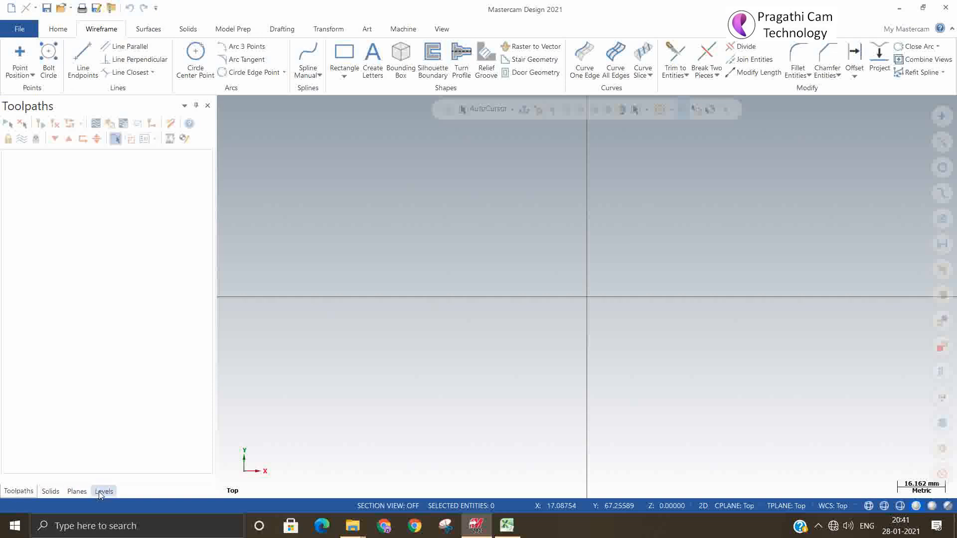
# Close the Toolpaths, Solids, Planes and Levels managers to leave only the graphics area.
pyautogui.click(208, 106)
pyautogui.click(208, 105)
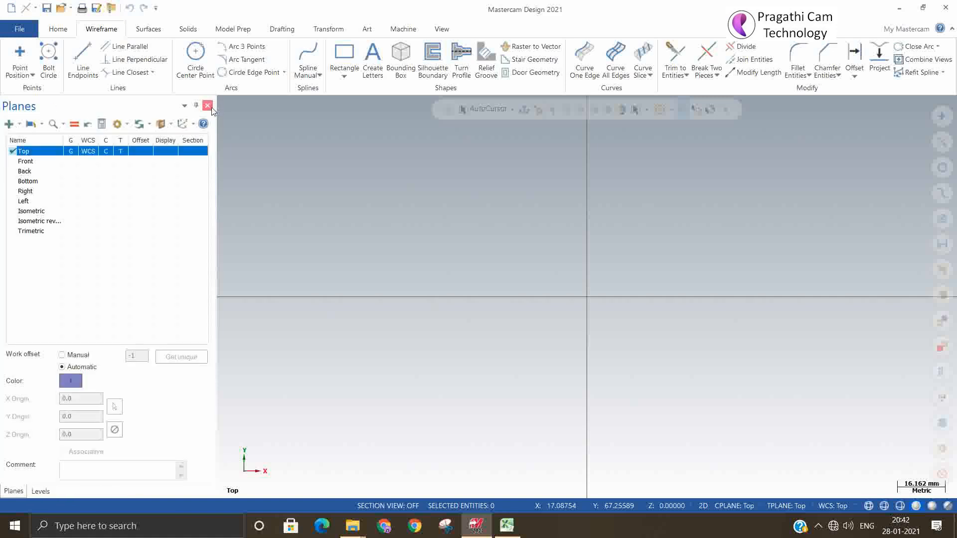
pyautogui.click(208, 106)
pyautogui.click(208, 106)
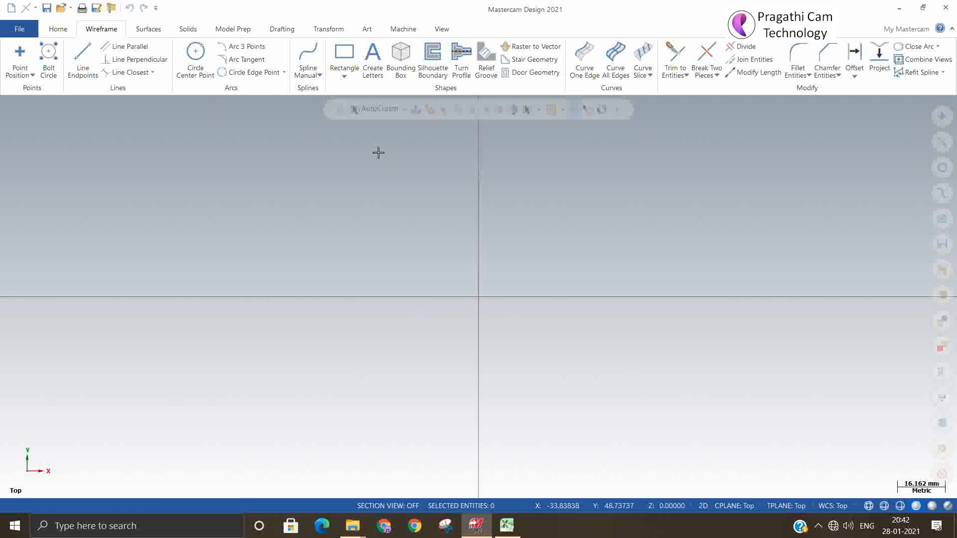
# Display the Toolpaths, Solids, Planes and Levels managers again and bring the Toolpaths manager to the front.
pyautogui.click(442, 29)
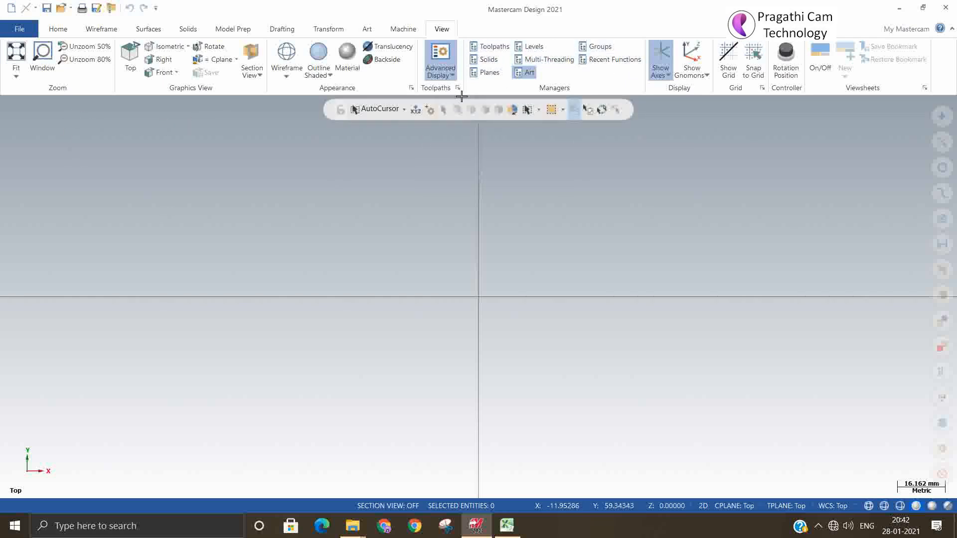
pyautogui.click(492, 49)
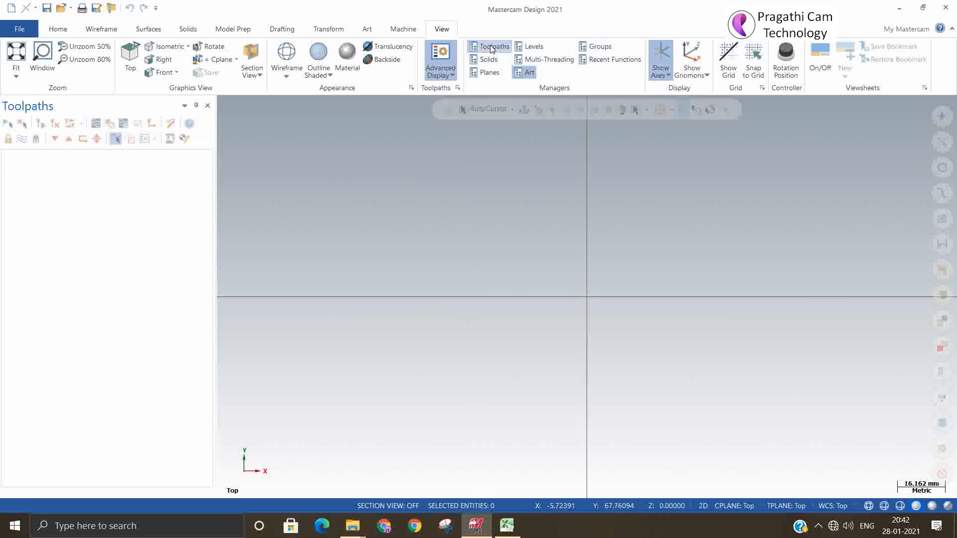
pyautogui.click(489, 60)
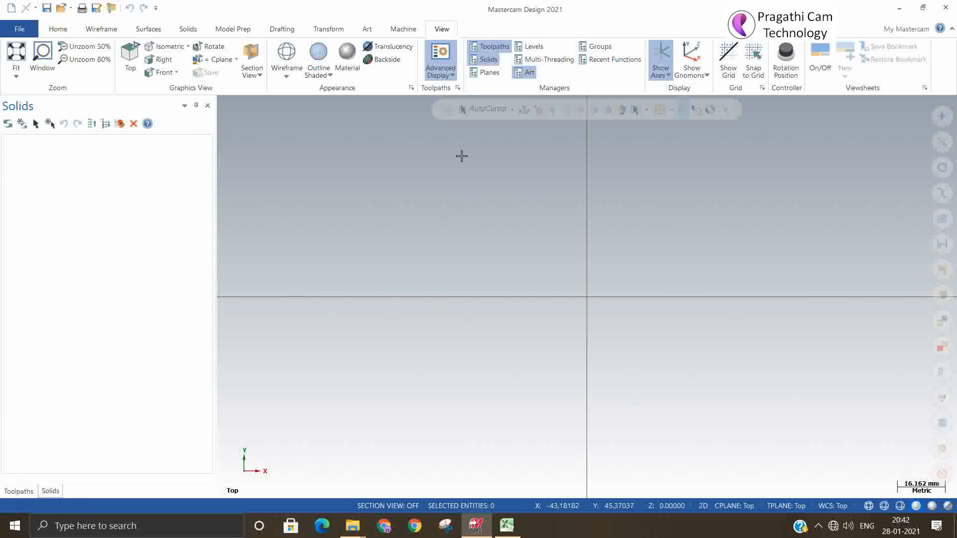
pyautogui.click(486, 73)
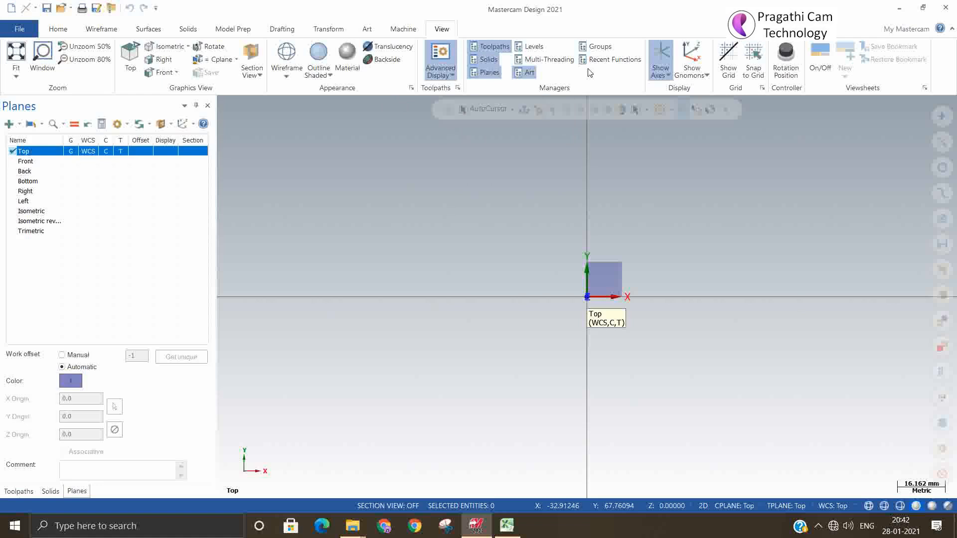
pyautogui.click(531, 47)
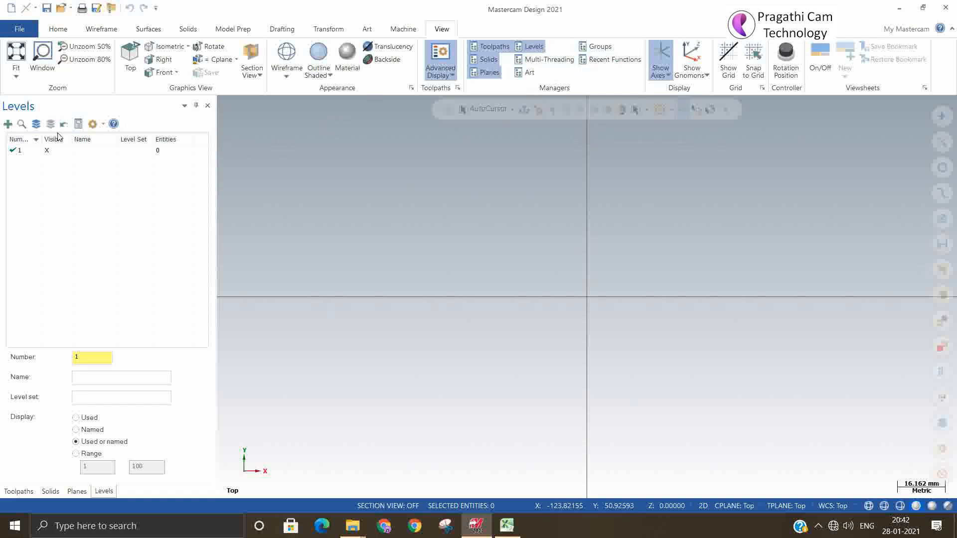
pyautogui.click(441, 50)
pyautogui.click(15, 492)
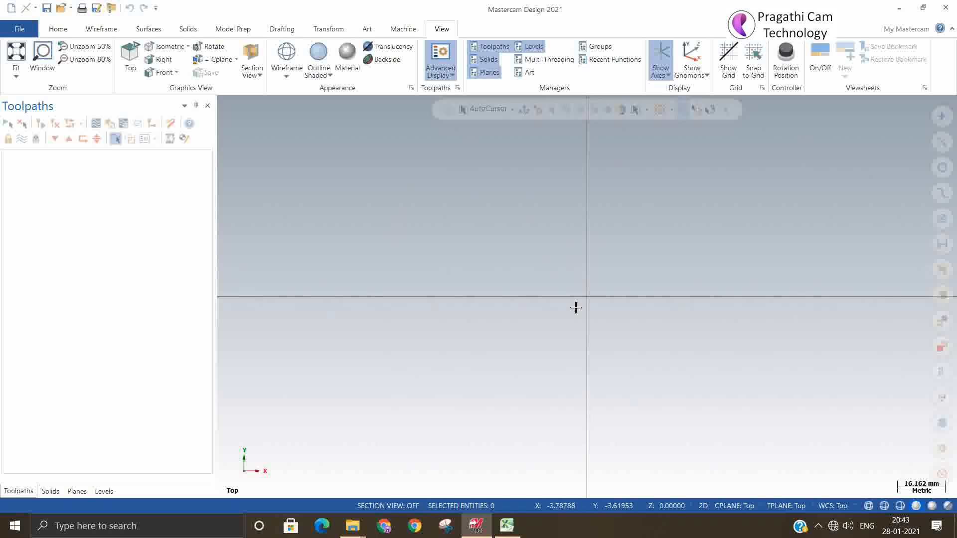
# Switch the graphics view to Isometric (WCS).
pyautogui.rightClick(624, 242)
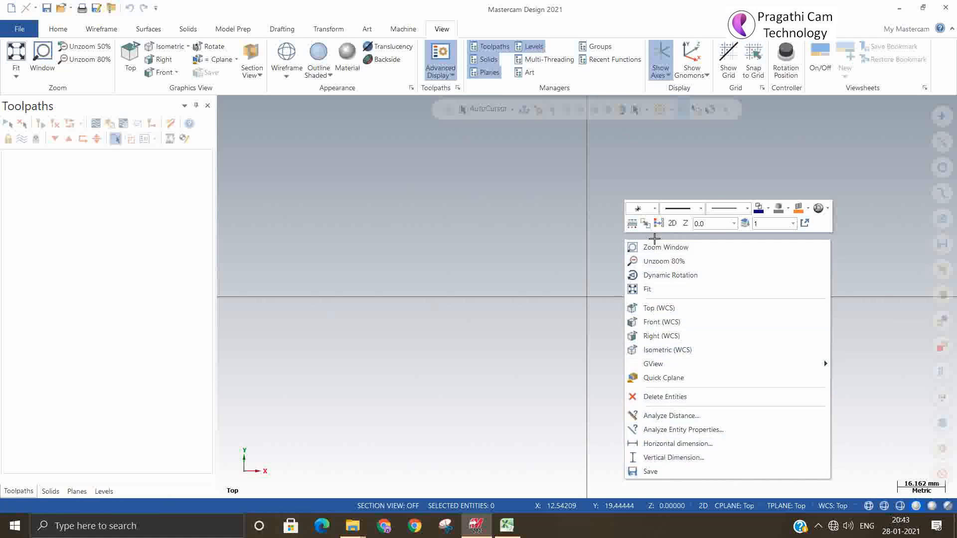
pyautogui.click(675, 352)
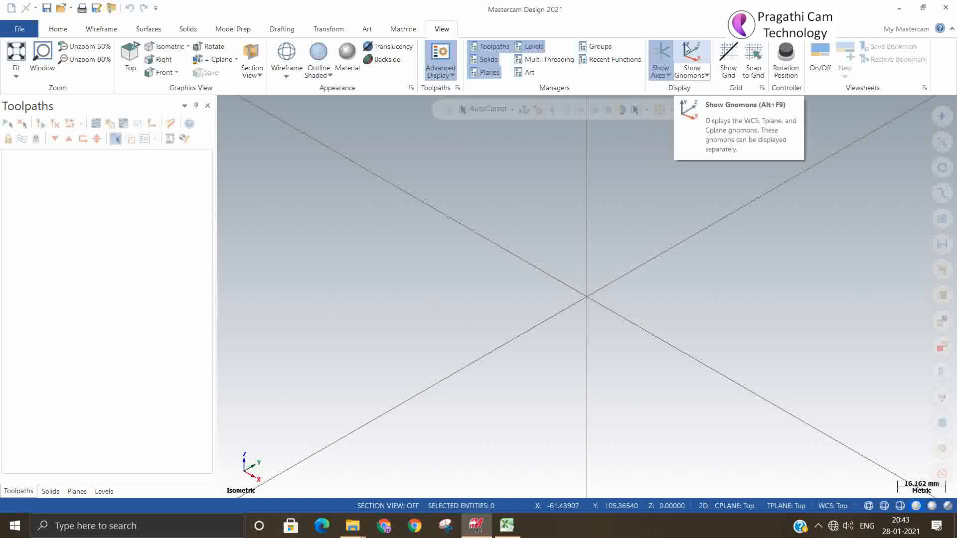
# Toggle the coordinate axes off and on again, and briefly display the WCS, Cplane and Tplane gnomons before hiding them.
pyautogui.click(660, 52)
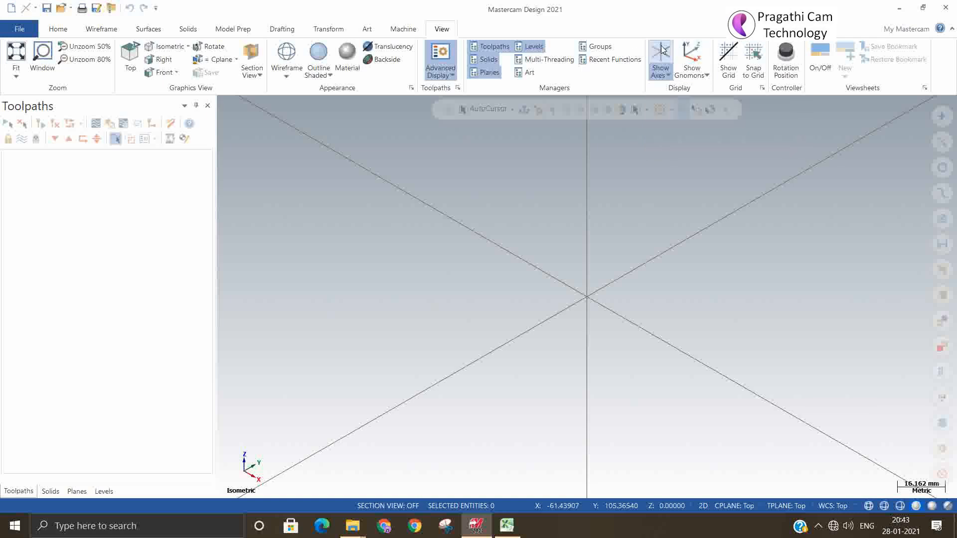
pyautogui.click(661, 52)
pyautogui.click(661, 52)
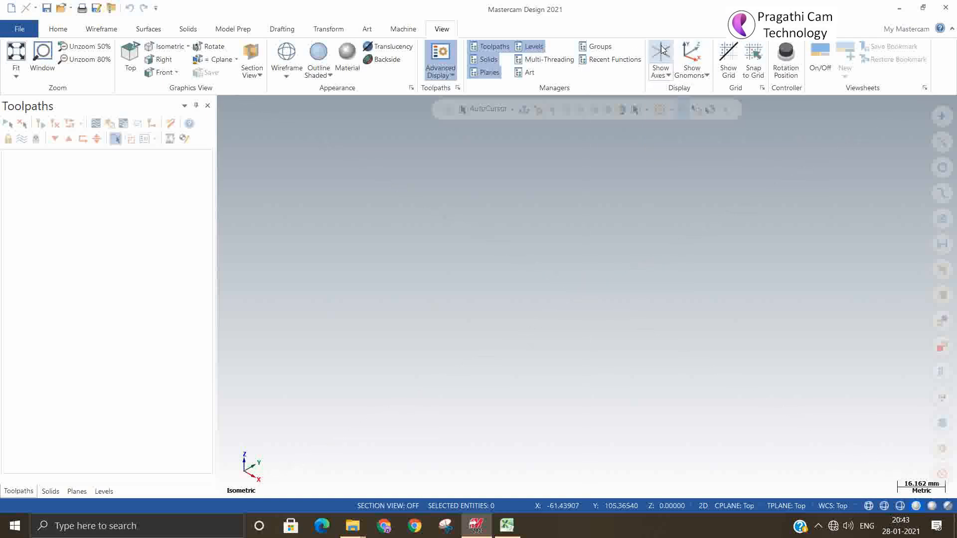
pyautogui.click(663, 49)
pyautogui.click(663, 49)
pyautogui.click(663, 49)
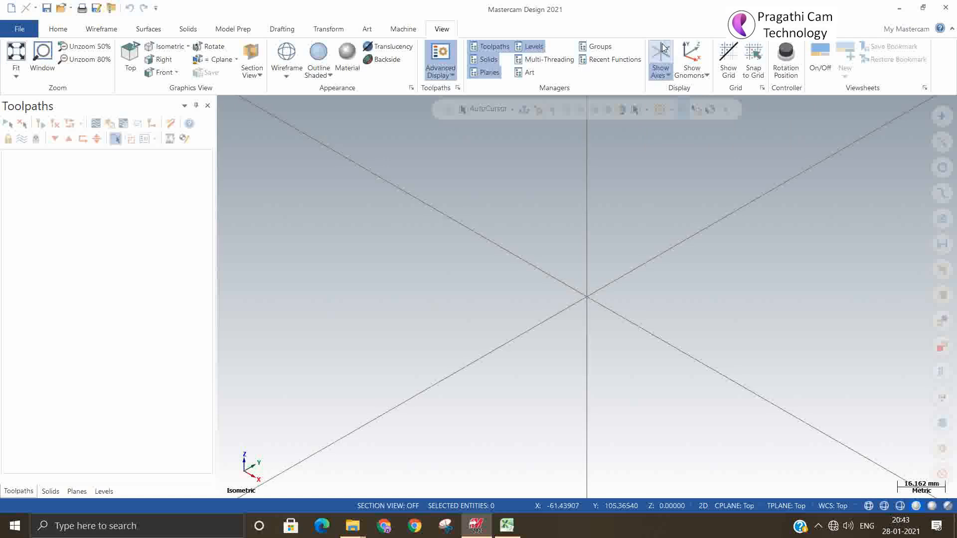
pyautogui.click(690, 53)
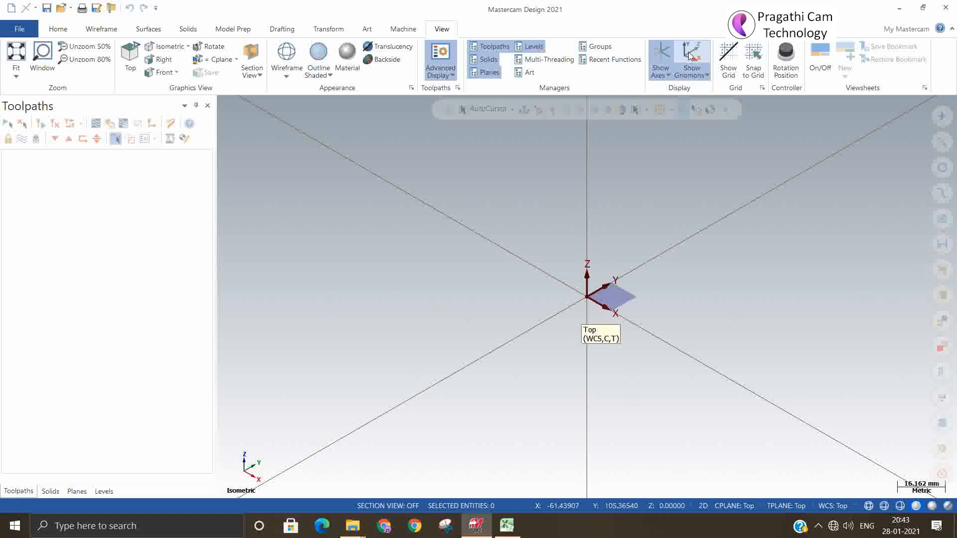
pyautogui.click(690, 54)
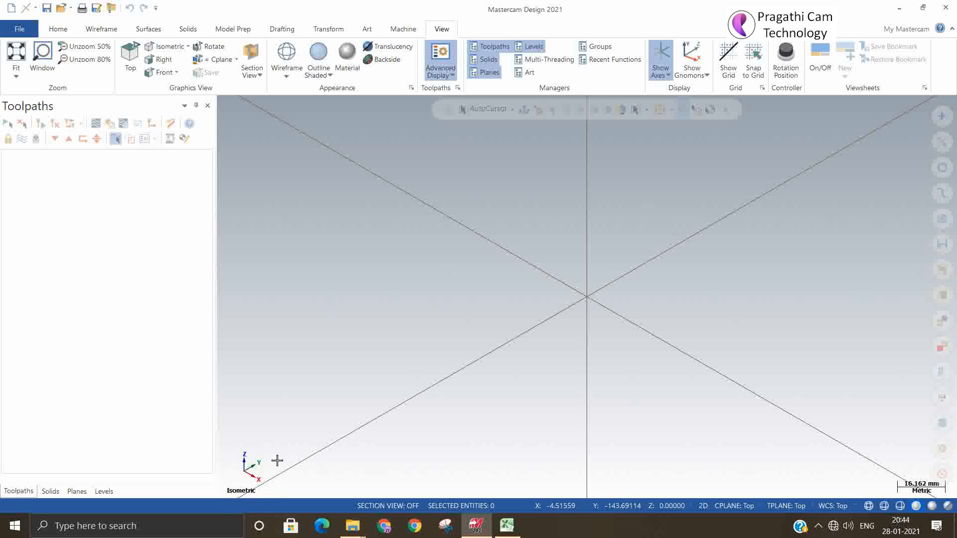
# Cycle the graphics view through Top (WCS) and Right (WCS), returning it to Isometric (WCS).
pyautogui.rightClick(403, 324)
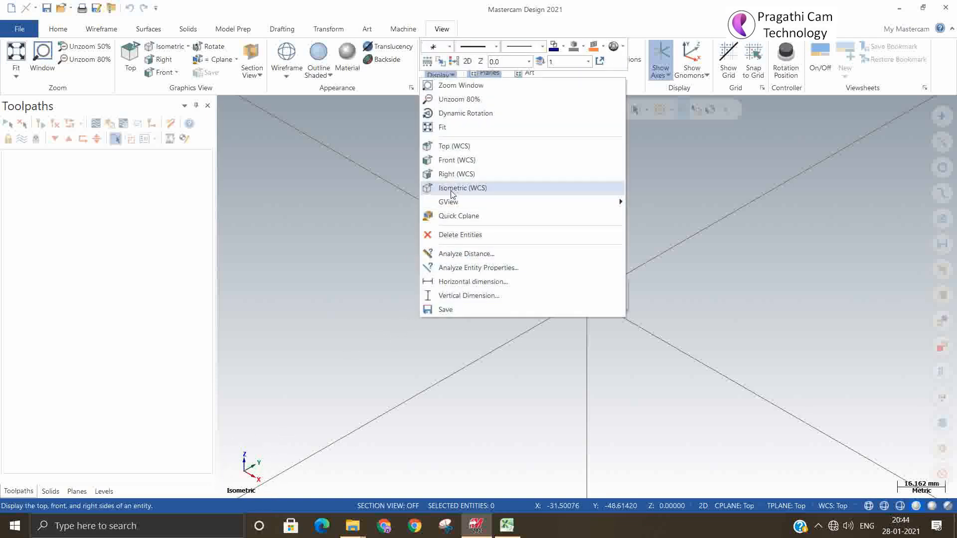
pyautogui.click(462, 147)
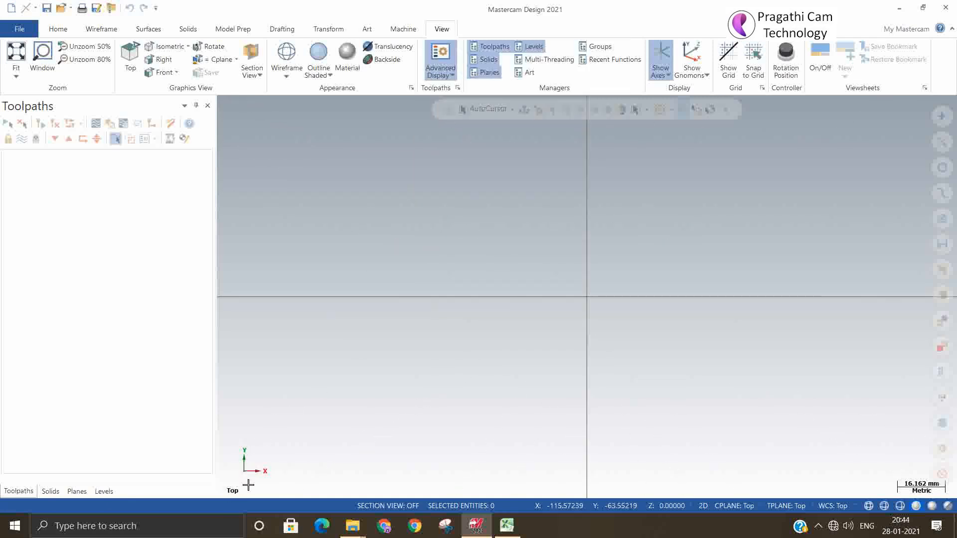
pyautogui.rightClick(410, 267)
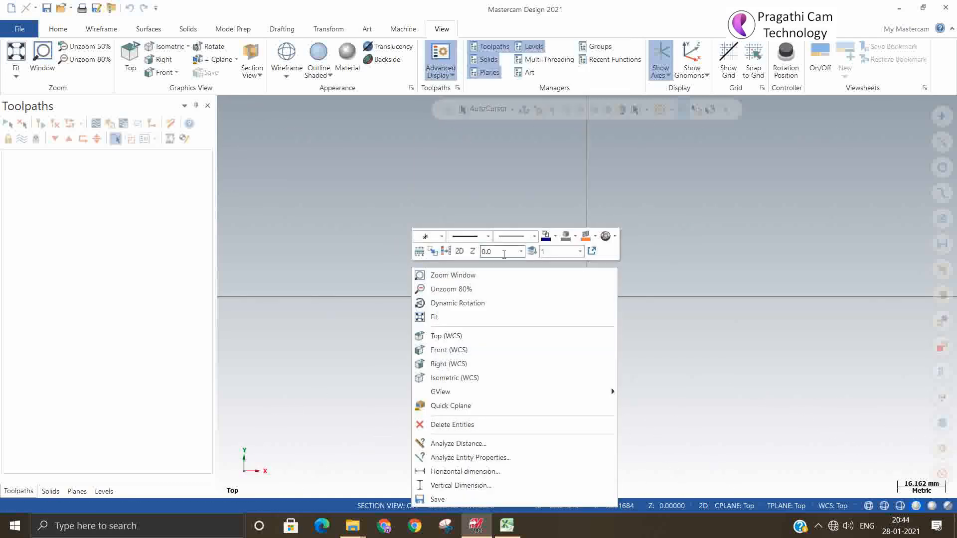
pyautogui.click(452, 364)
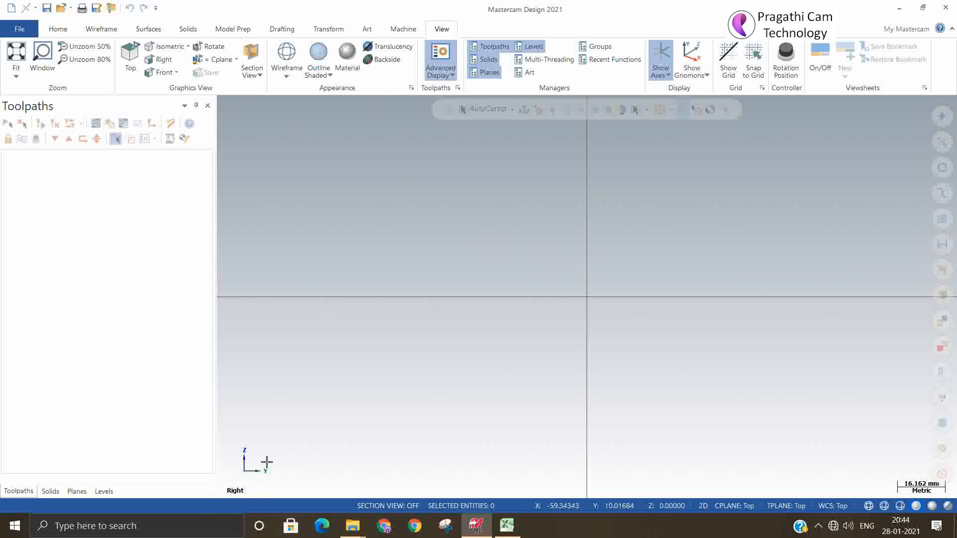
pyautogui.rightClick(337, 302)
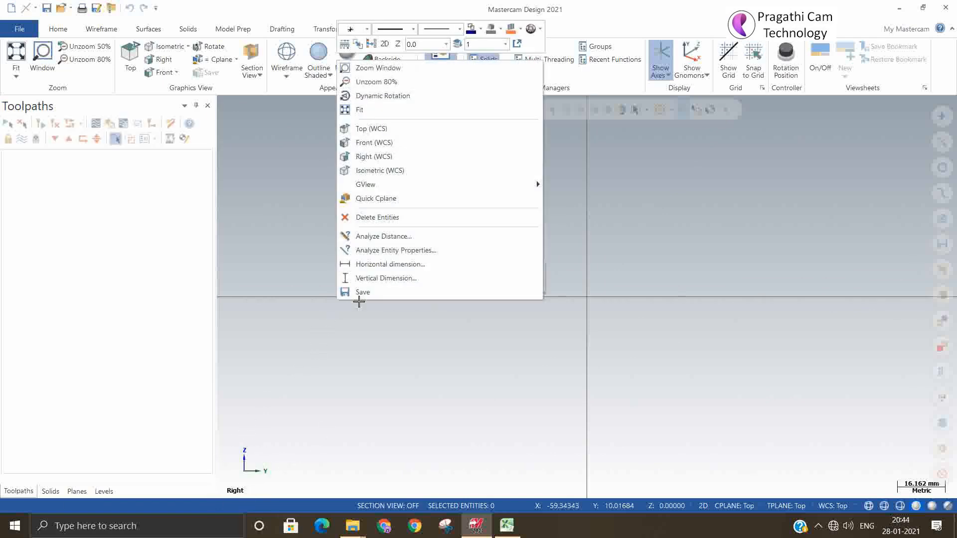
pyautogui.click(354, 171)
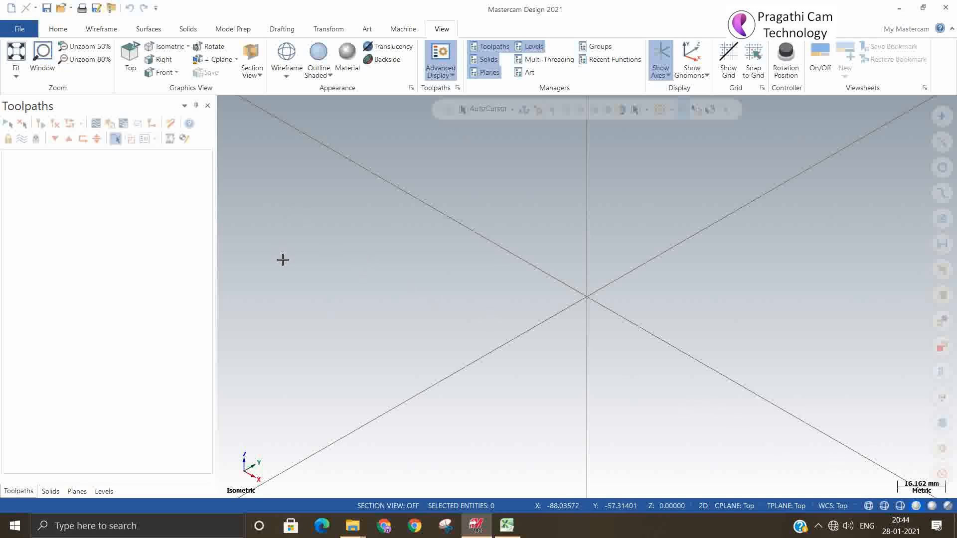
# Create a solid primitive cylinder along Z with its base point at the origin, setting its radius and height freehand.
pyautogui.click(188, 30)
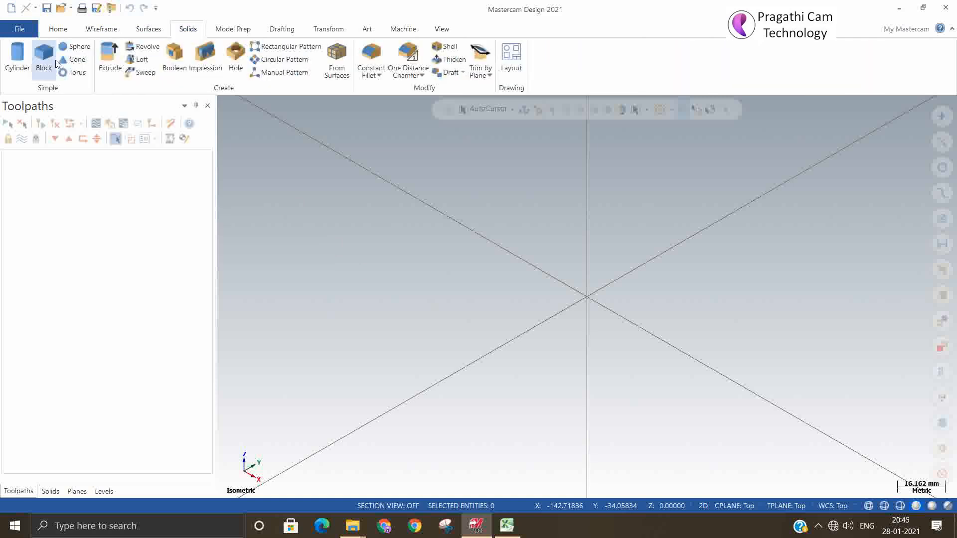
pyautogui.click(18, 59)
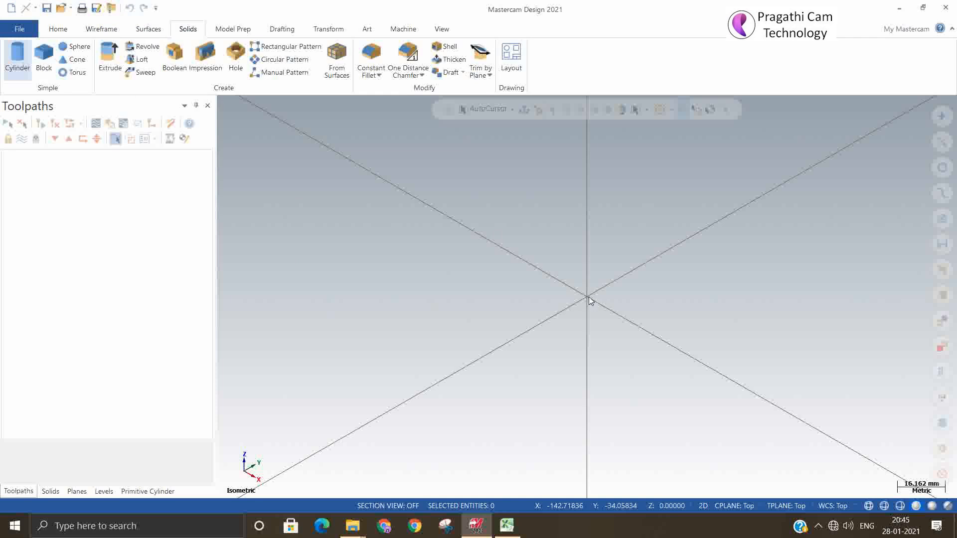
pyautogui.click(587, 297)
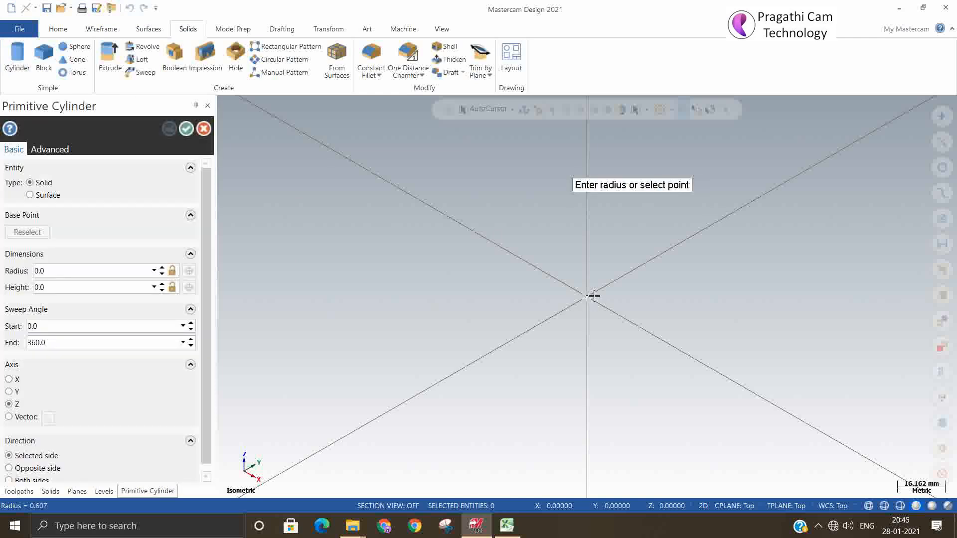
pyautogui.click(651, 293)
pyautogui.click(658, 205)
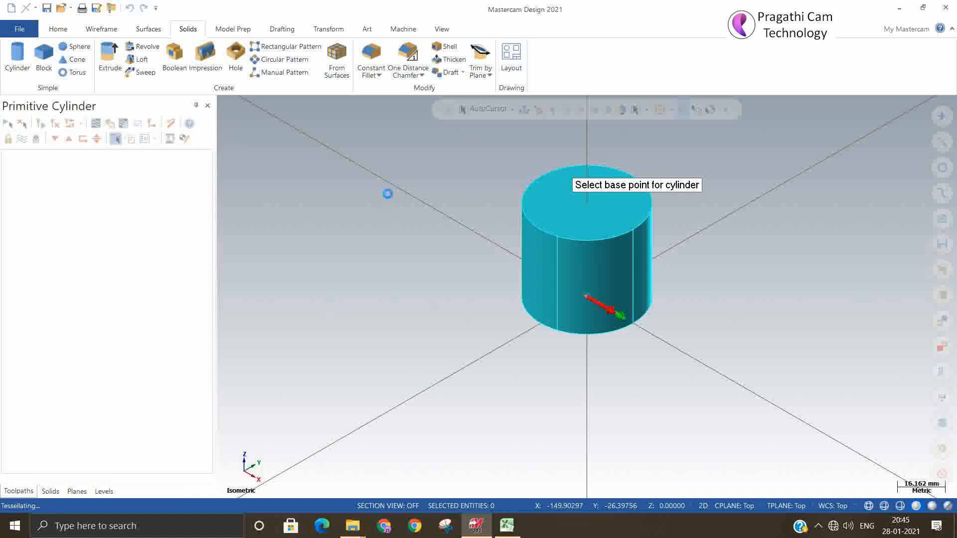
pyautogui.press('Return')
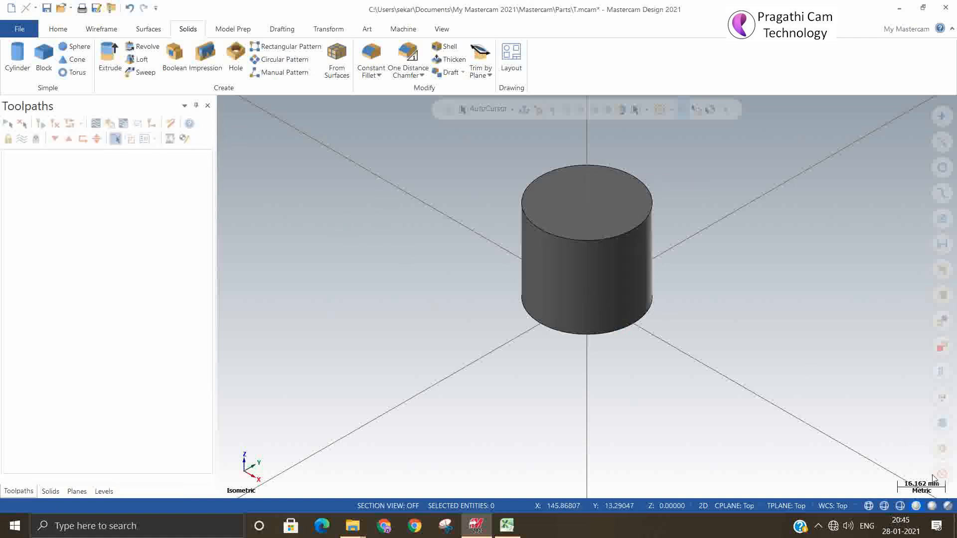
# Examine the cylinder at different magnifications by zooming the view out and in.
pyautogui.scroll(-2, 495, 261)
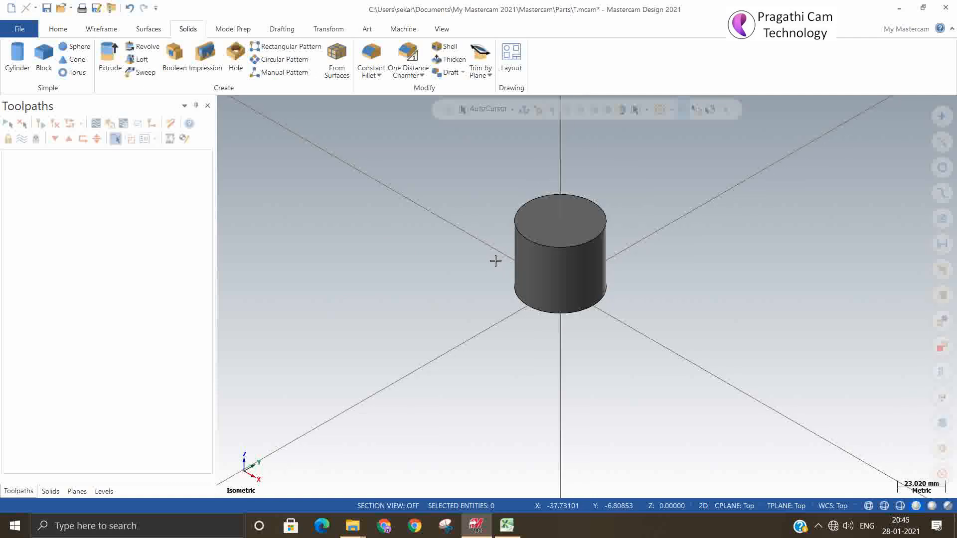
pyautogui.scroll(-6, 495, 260)
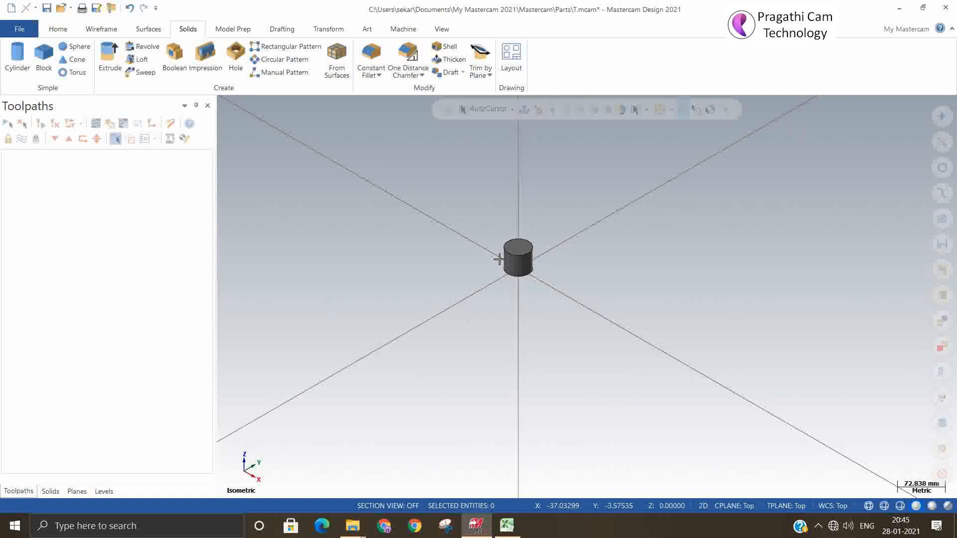
pyautogui.scroll(-1, 498, 259)
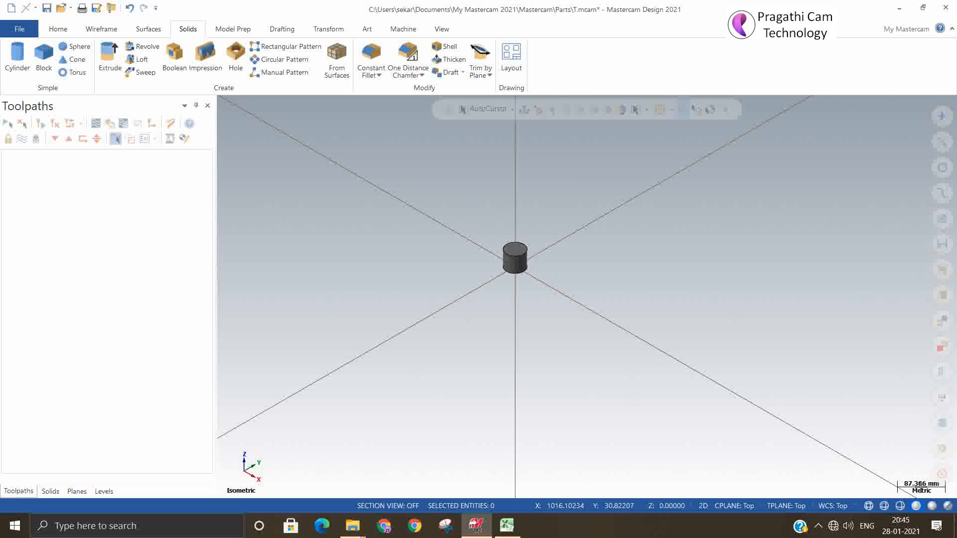
pyautogui.scroll(-2, 490, 286)
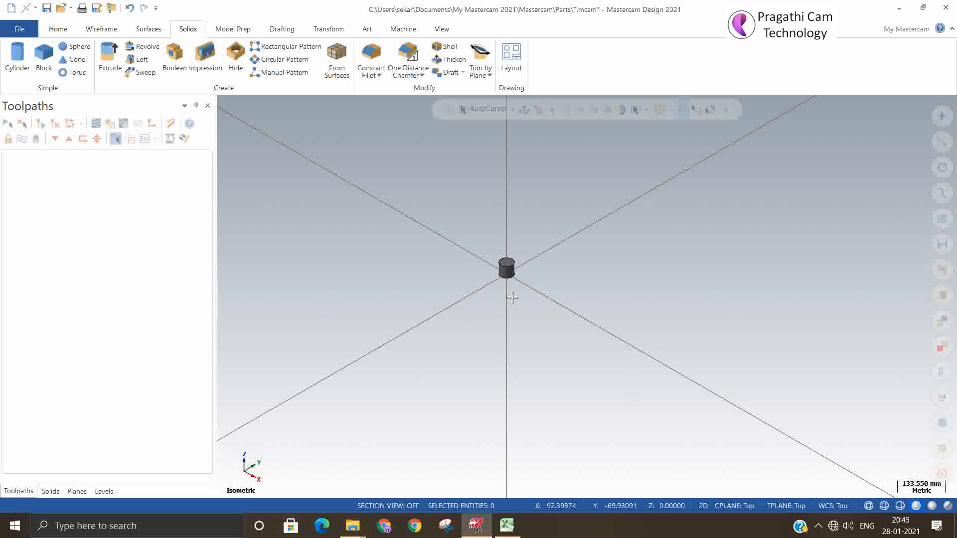
pyautogui.scroll(2, 503, 265)
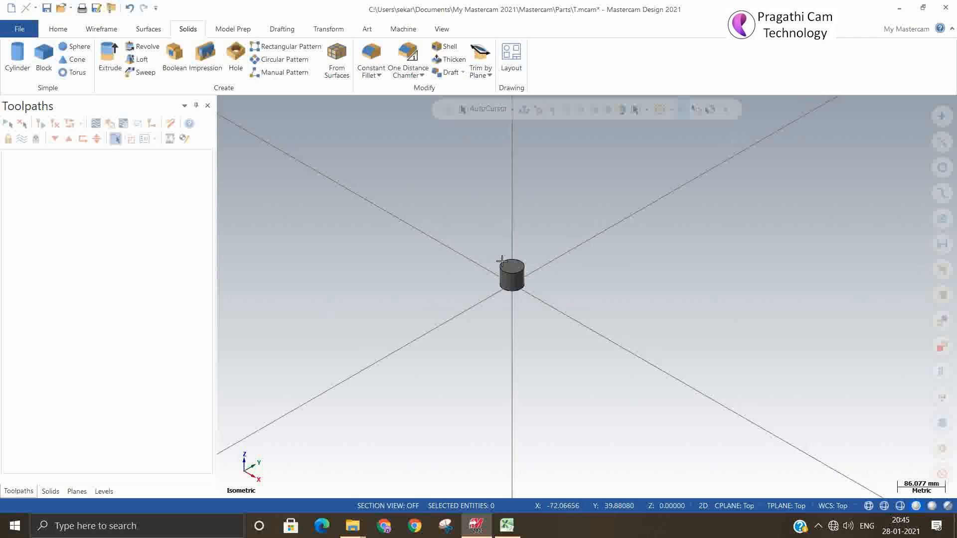
pyautogui.scroll(4, 504, 264)
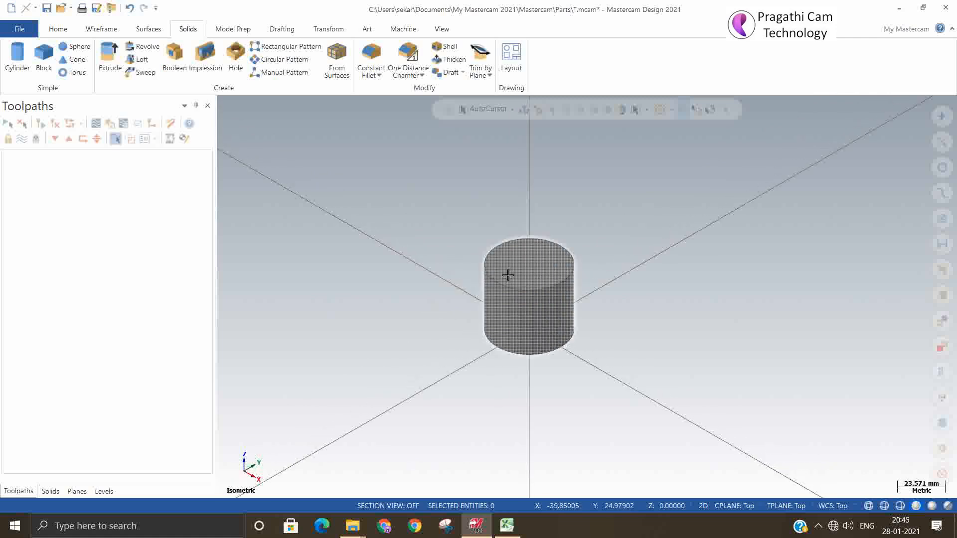
pyautogui.scroll(4, 507, 275)
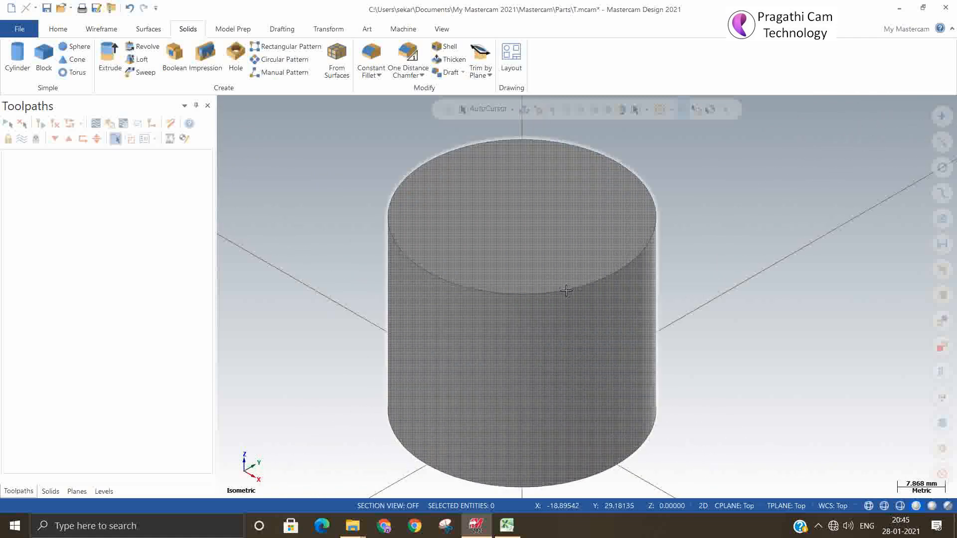
pyautogui.scroll(-5, 566, 290)
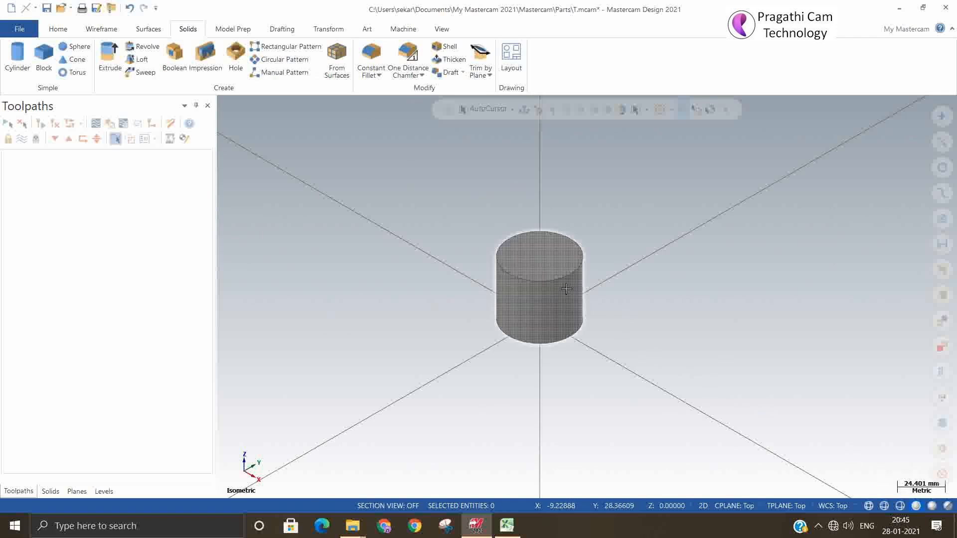
pyautogui.scroll(2, 593, 304)
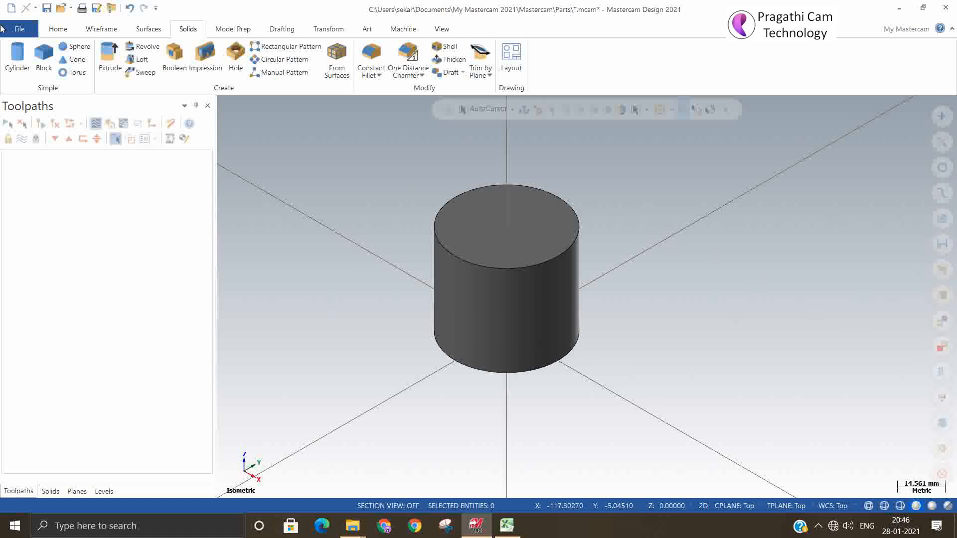
# Start a new file, discarding the changes to T.mcam.
pyautogui.click(12, 9)
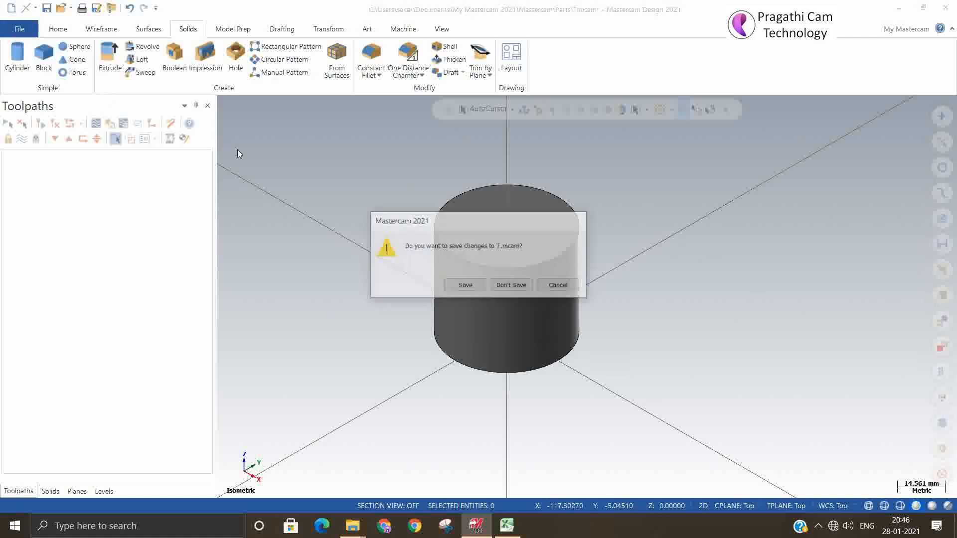
pyautogui.click(511, 285)
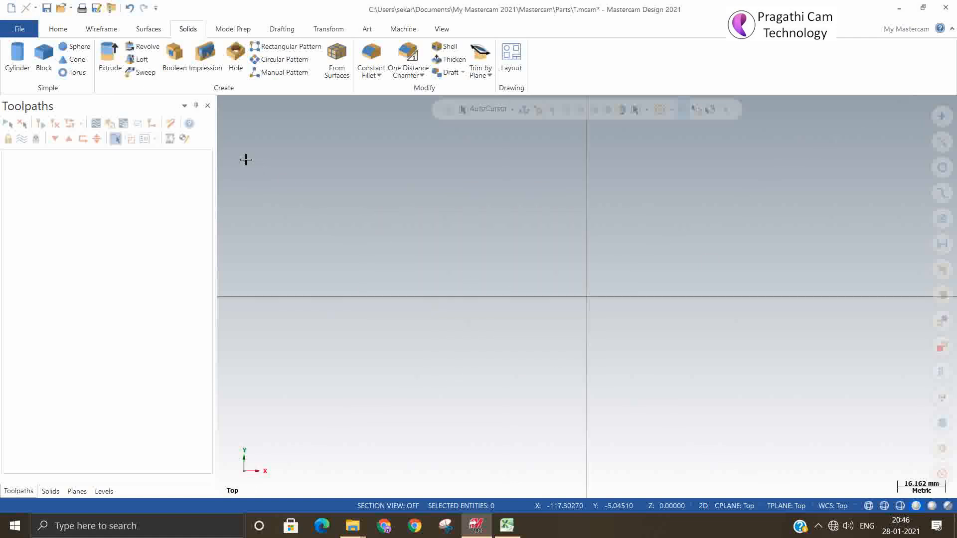
# Draw three separate freeform two-endpoint lines around the origin, the uppermost about 77 mm and the lowest about 50 mm long.
pyautogui.click(110, 33)
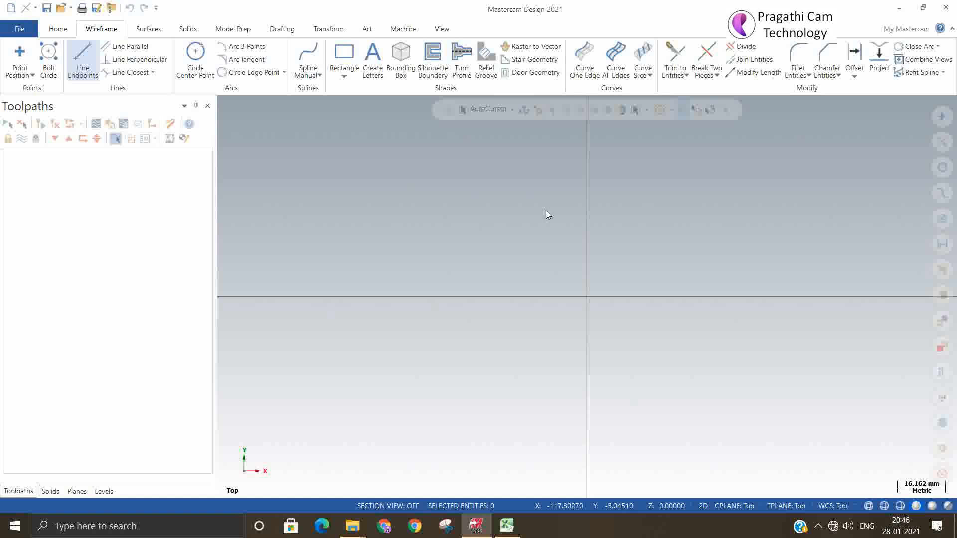
pyautogui.click(464, 223)
pyautogui.click(691, 202)
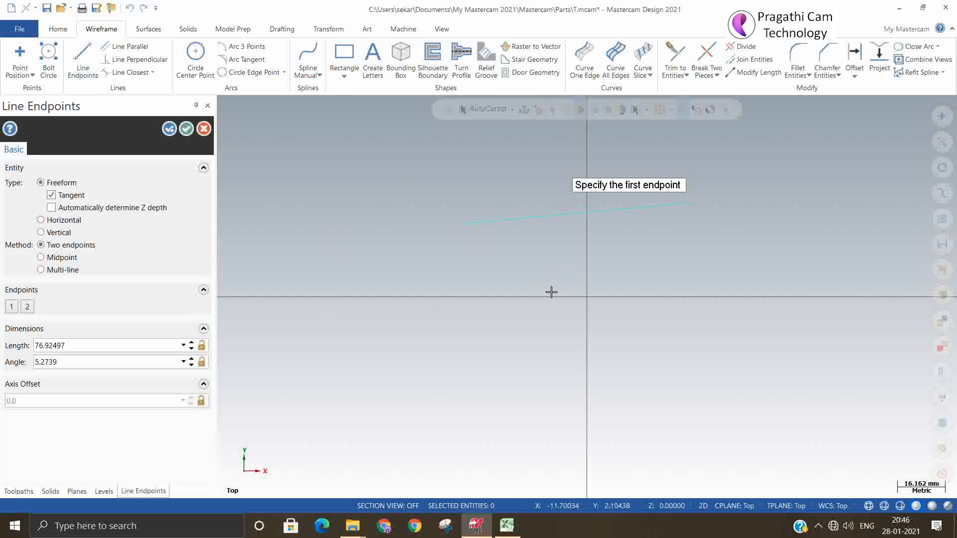
pyautogui.click(551, 292)
pyautogui.click(656, 230)
pyautogui.click(701, 355)
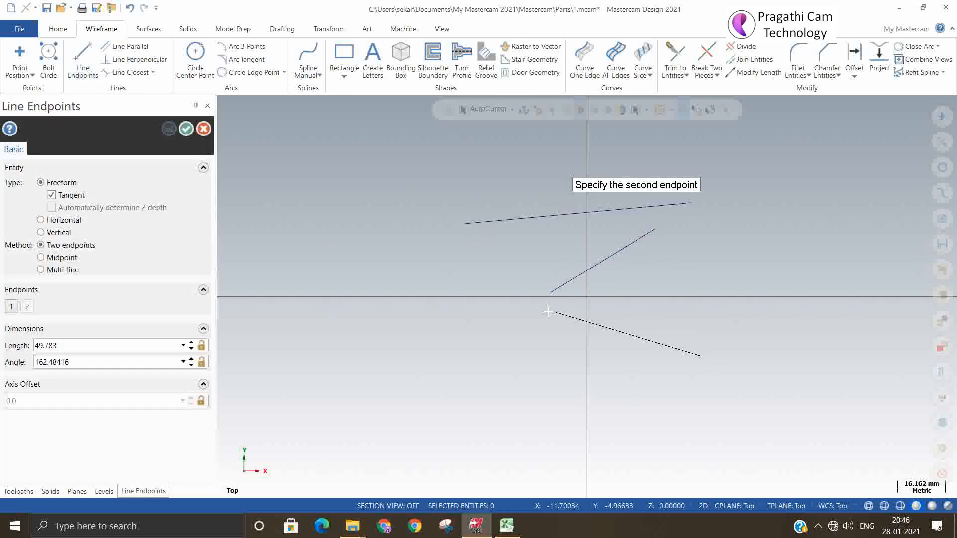
pyautogui.click(551, 313)
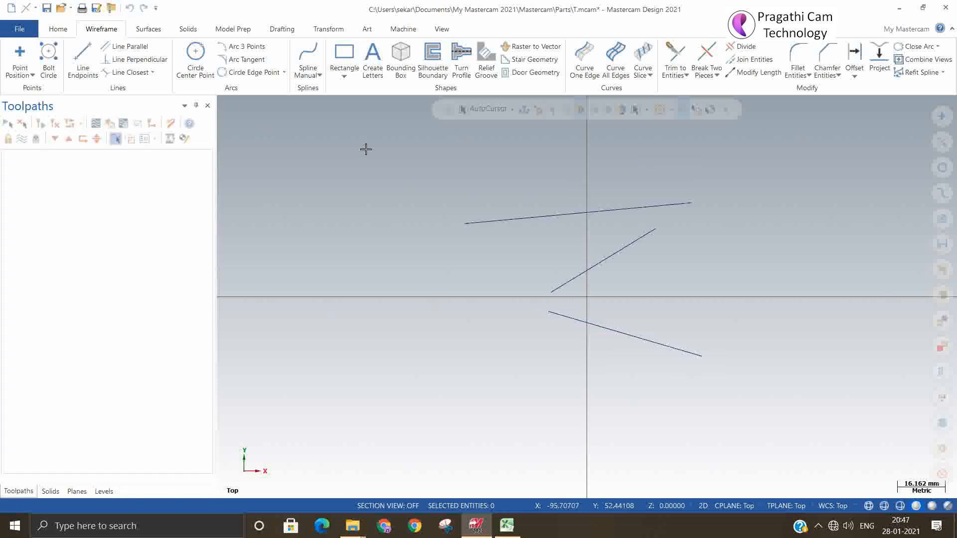
pyautogui.click(185, 128)
# Set the wireframe color to red and draw two freeform lines beside the existing ones, about 40 mm and 35 mm long.
pyautogui.rightClick(683, 145)
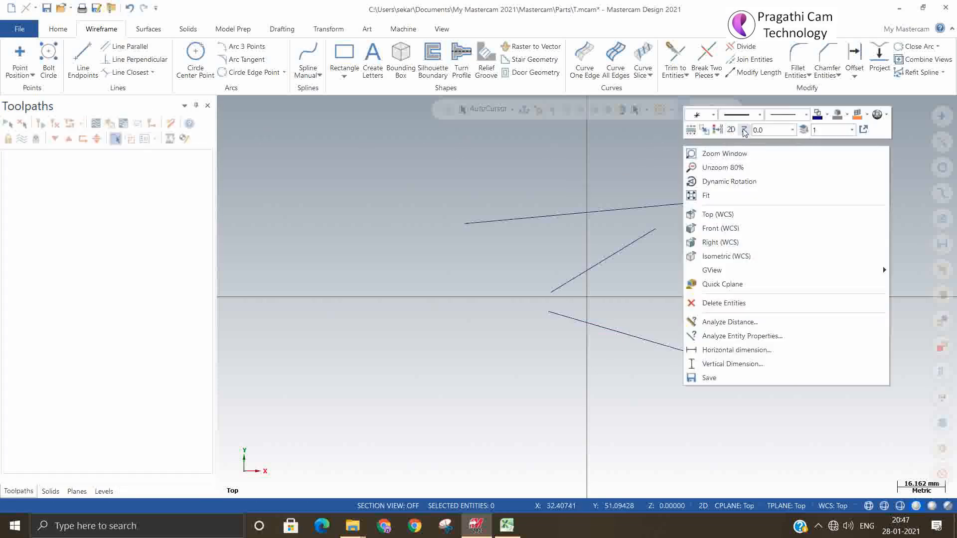
pyautogui.click(829, 118)
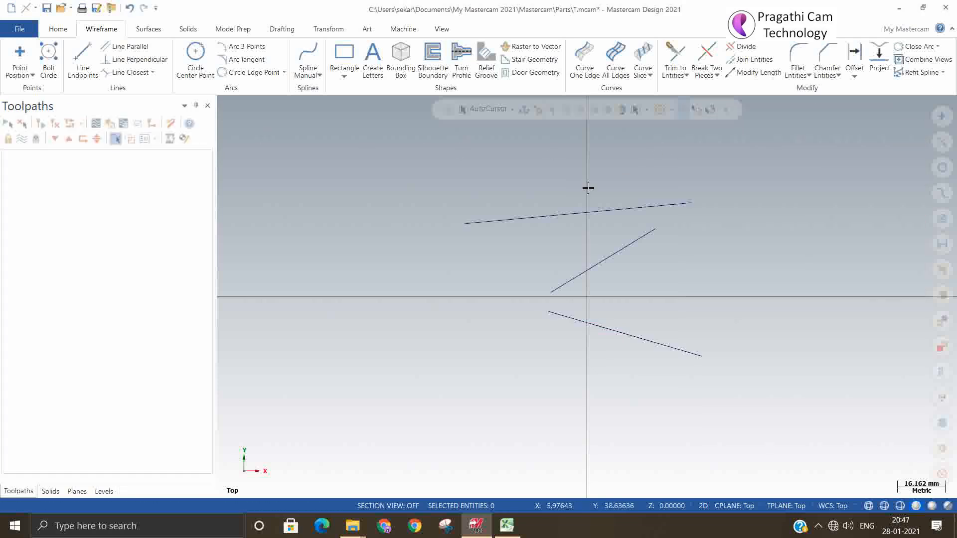
pyautogui.moveTo(360, 155); pyautogui.dragTo(319, 220)
pyautogui.click(73, 51)
pyautogui.click(333, 192)
pyautogui.click(386, 295)
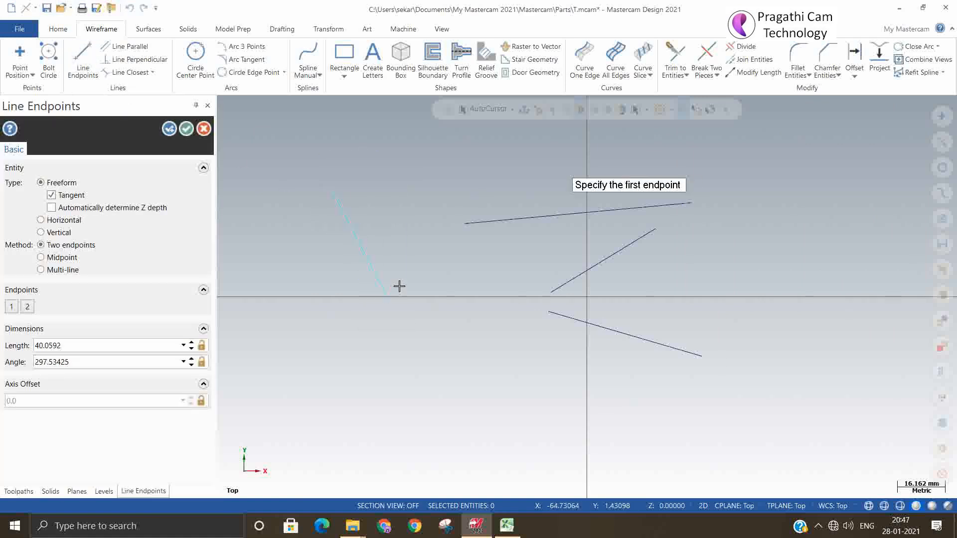
pyautogui.click(431, 186)
pyautogui.click(529, 159)
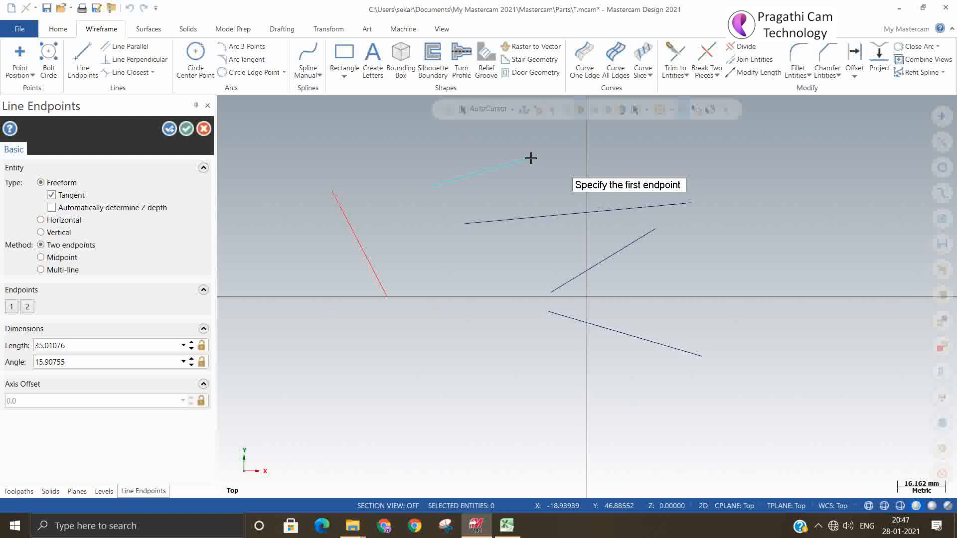
# Draw a third red freeform line, nearly vertical and crossing the horizontal axis, and finish the line command.
pyautogui.click(476, 279)
pyautogui.click(462, 381)
pyautogui.click(186, 129)
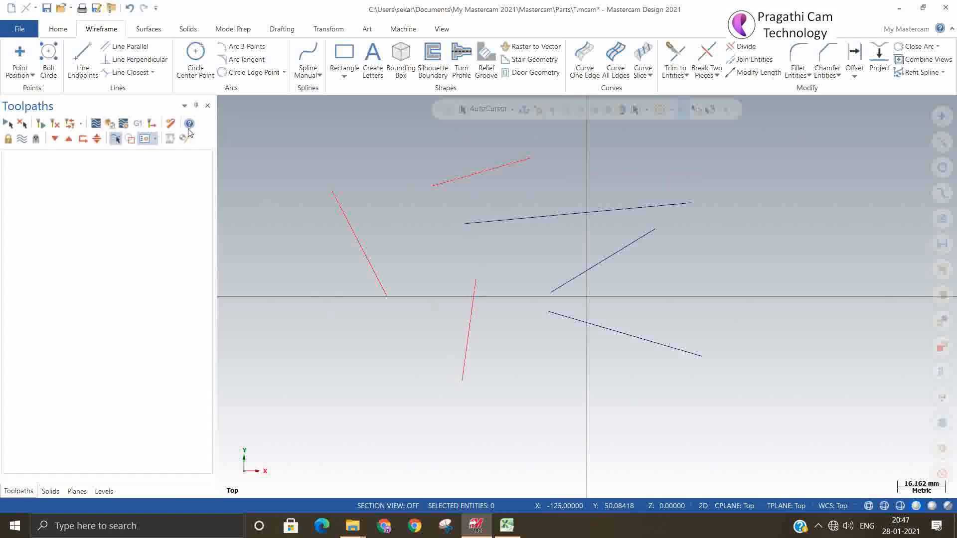
# Place two red points near the upper red line, and five more points around the sketch with the wireframe color set to gray.
pyautogui.click(20, 52)
pyautogui.click(428, 216)
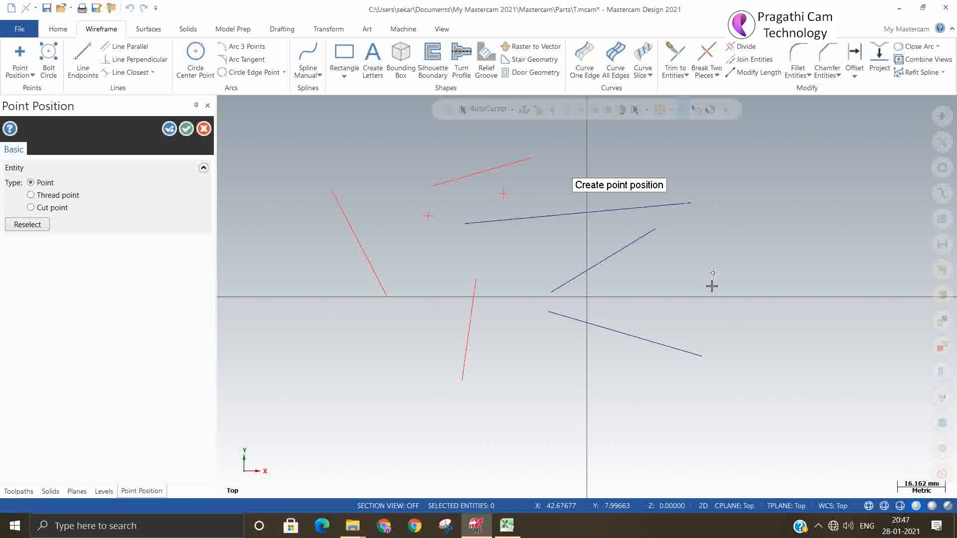
pyautogui.rightClick(523, 266)
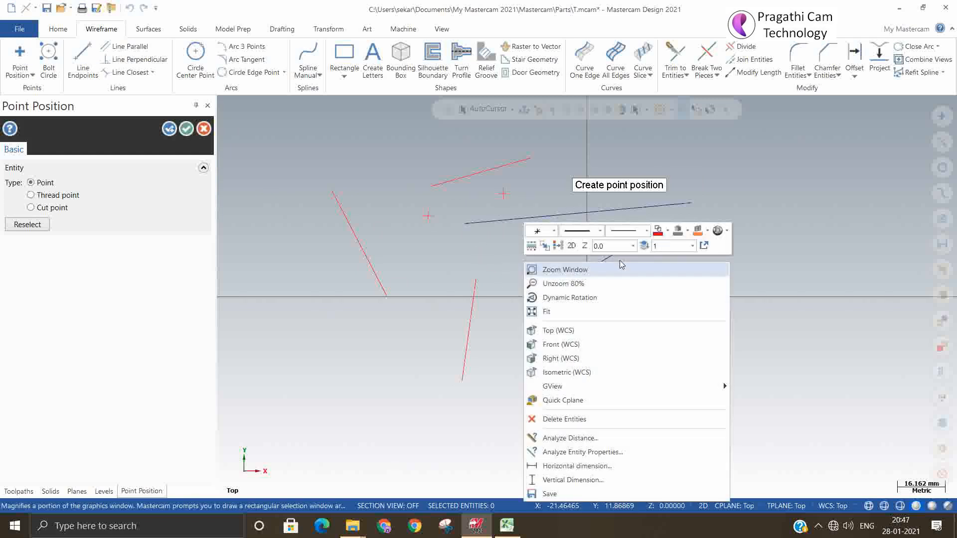
pyautogui.click(666, 234)
pyautogui.click(660, 259)
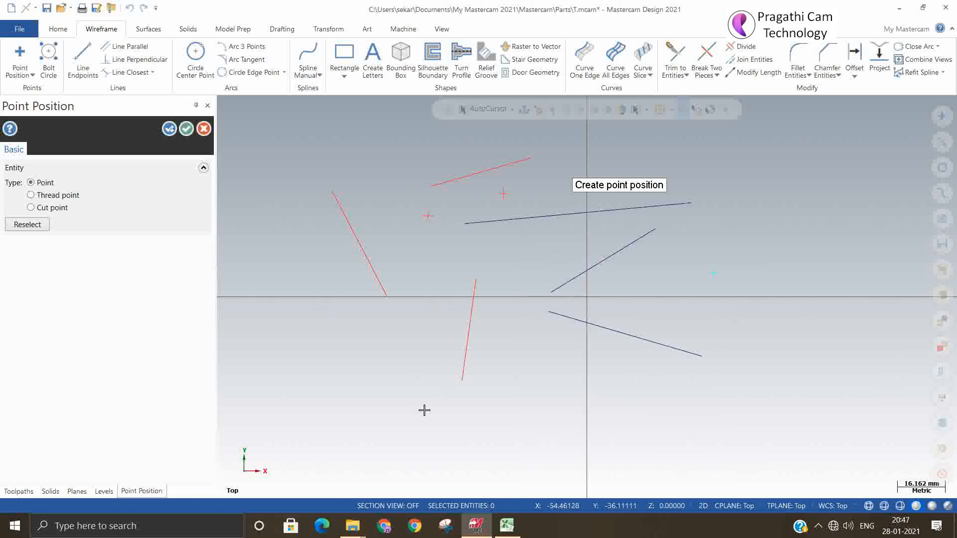
pyautogui.click(469, 442)
pyautogui.click(419, 376)
pyautogui.click(186, 128)
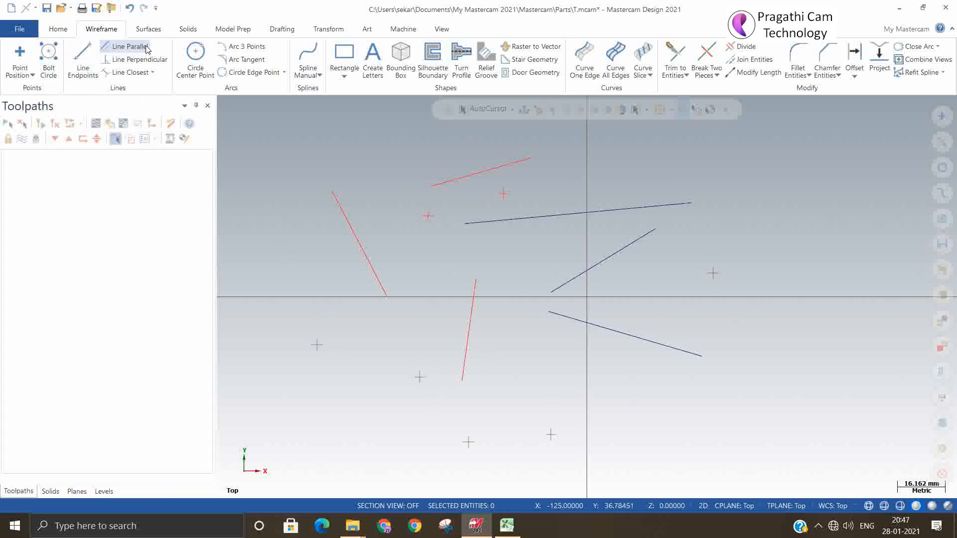
# Draw a center-point circle of about 17 mm radius beyond the longest line's right end, and a smaller circle above that line.
pyautogui.click(196, 59)
pyautogui.click(744, 199)
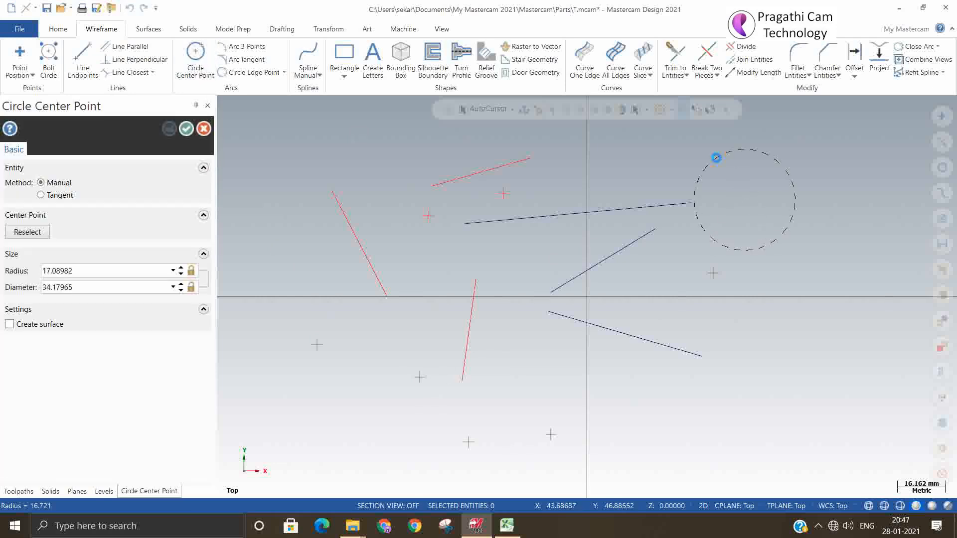
pyautogui.click(716, 158)
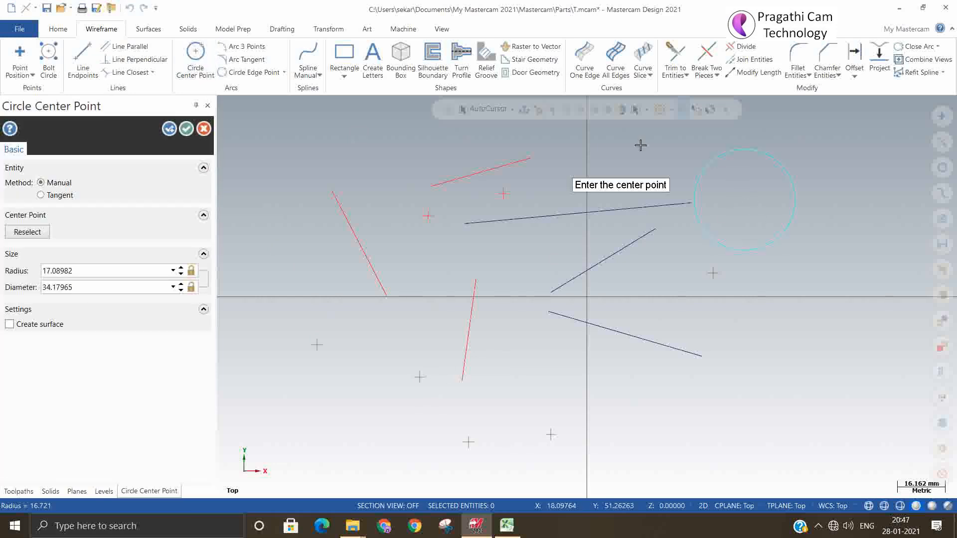
pyautogui.click(185, 128)
pyautogui.scroll(-2, 256, 304)
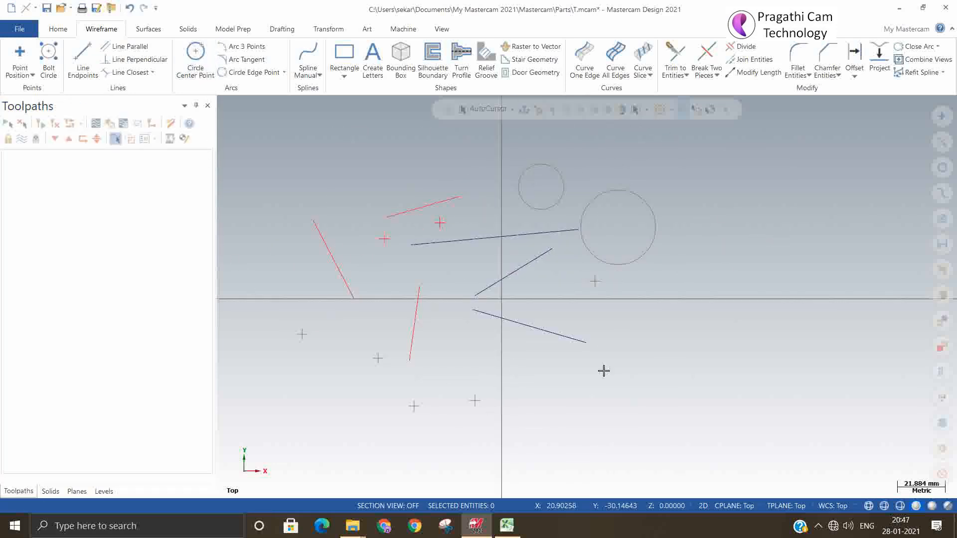
pyautogui.scroll(-1, 700, 351)
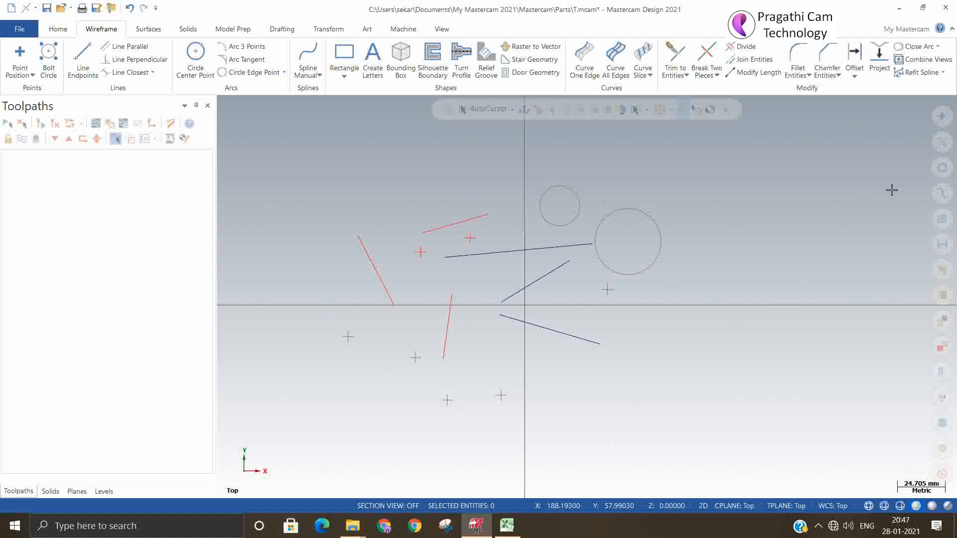
# Select all points at once and clear the selection, and select the seven points individually with the points-only mask before clearing it again.
pyautogui.click(942, 116)
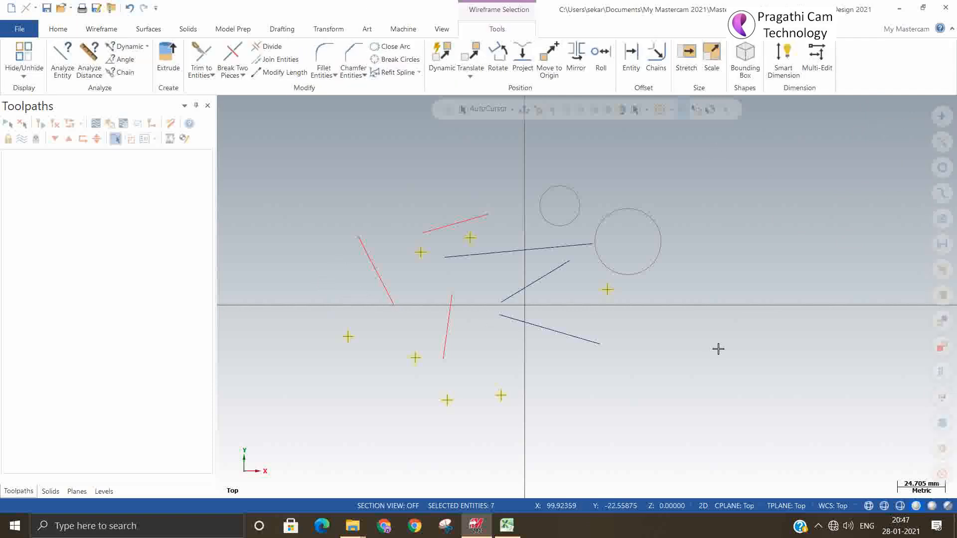
pyautogui.press('Escape')
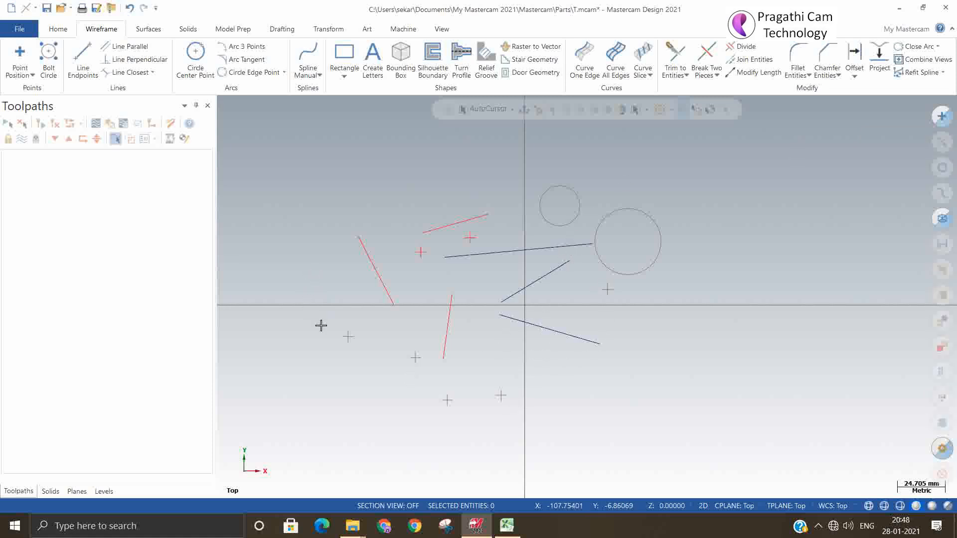
pyautogui.click(346, 337)
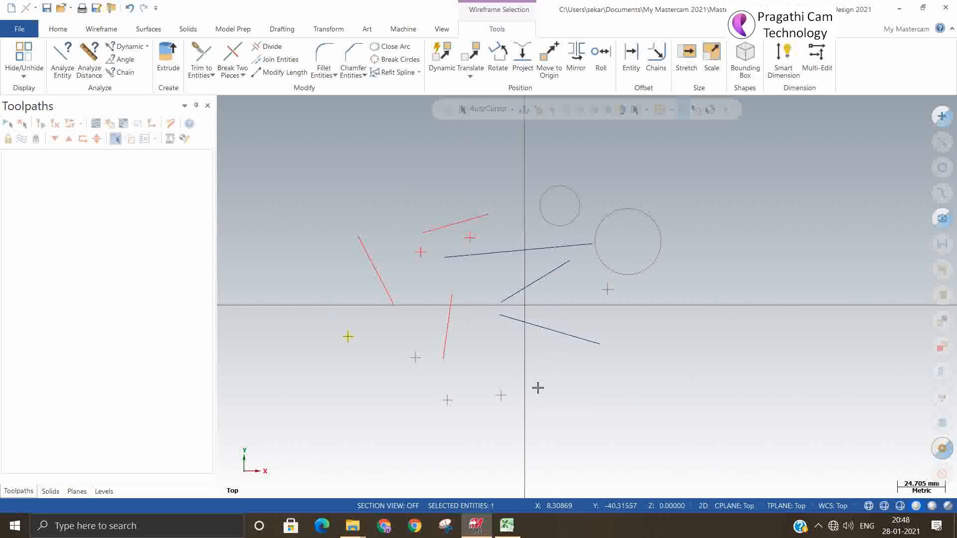
pyautogui.click(415, 361)
pyautogui.click(446, 401)
pyautogui.click(504, 396)
pyautogui.click(606, 293)
pyautogui.click(472, 234)
pyautogui.click(422, 251)
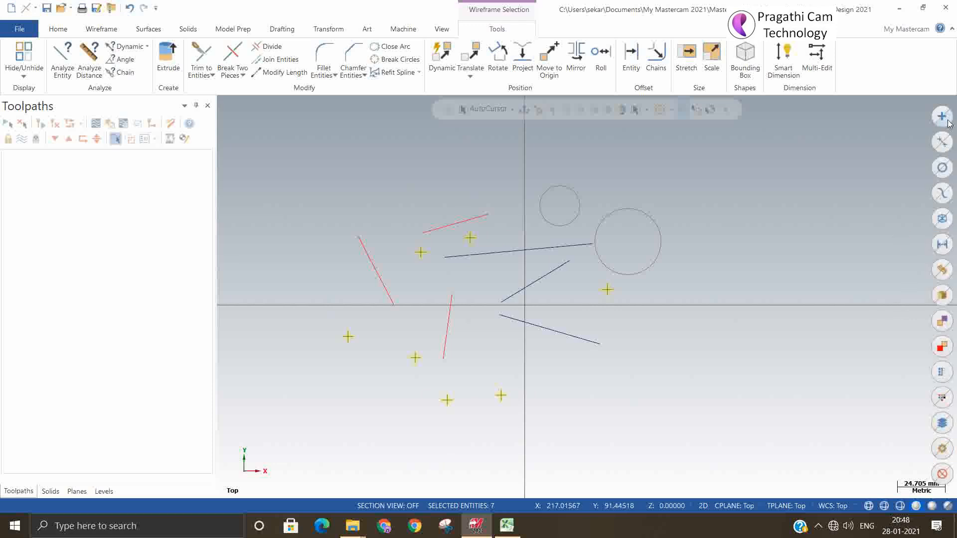
pyautogui.press('Escape')
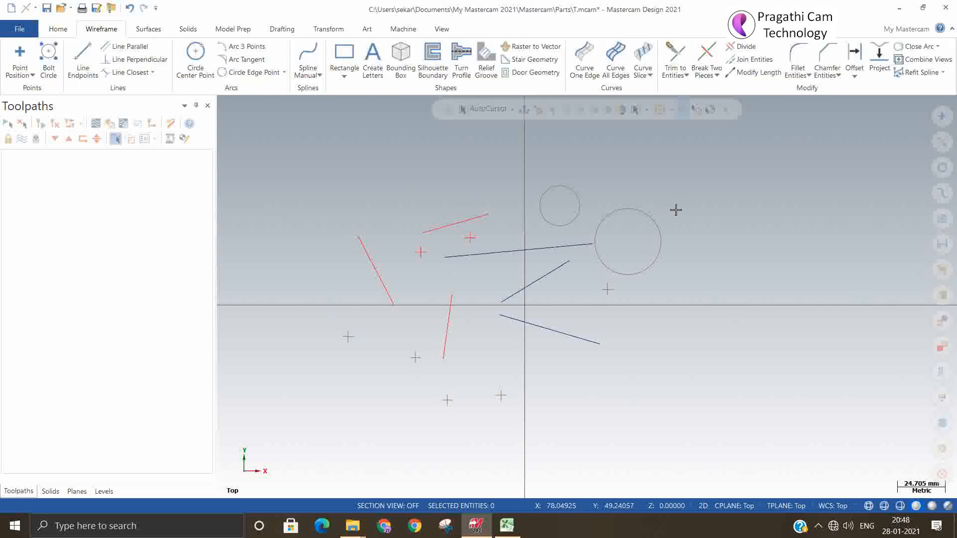
# Select both circles at once with the arc mask and clear the selection, and select only the smaller circle before clearing it.
pyautogui.click(942, 168)
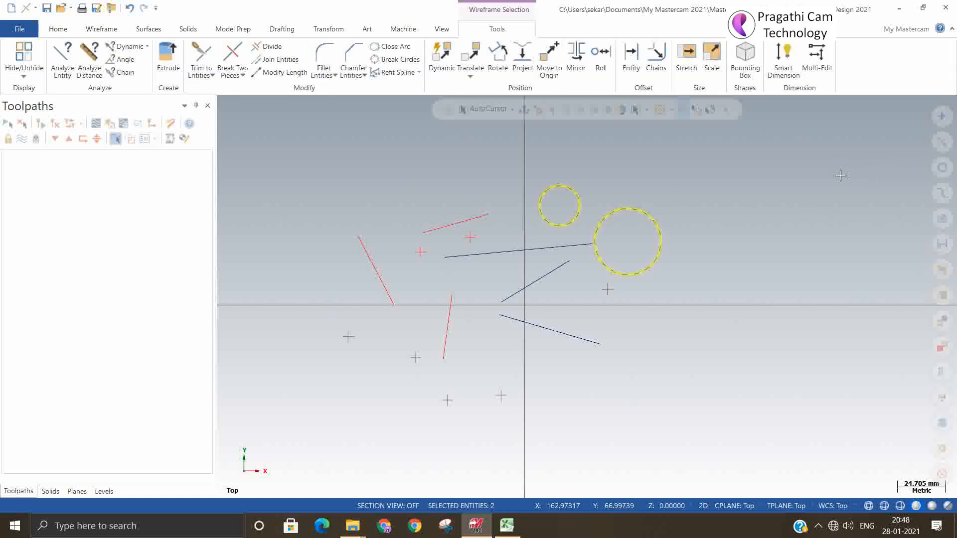
pyautogui.press('Escape')
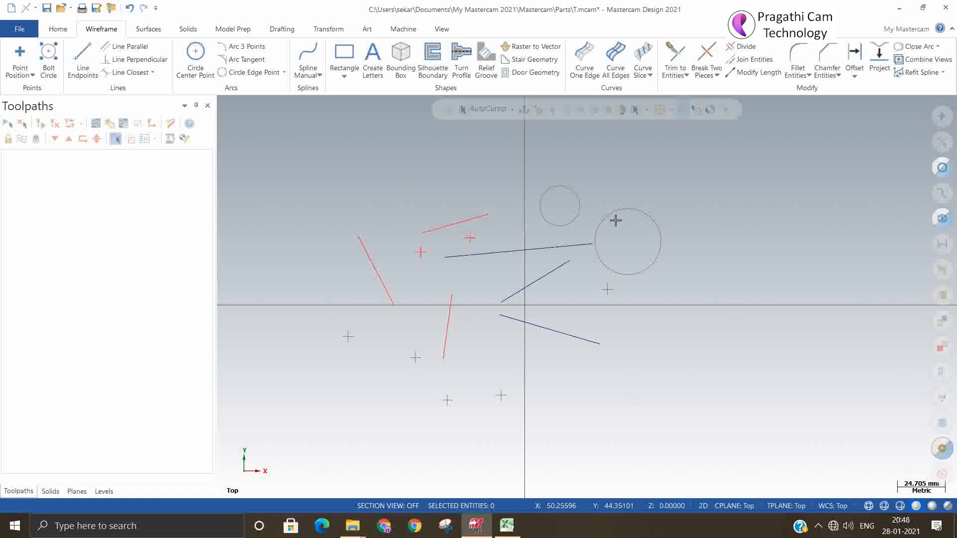
pyautogui.click(573, 217)
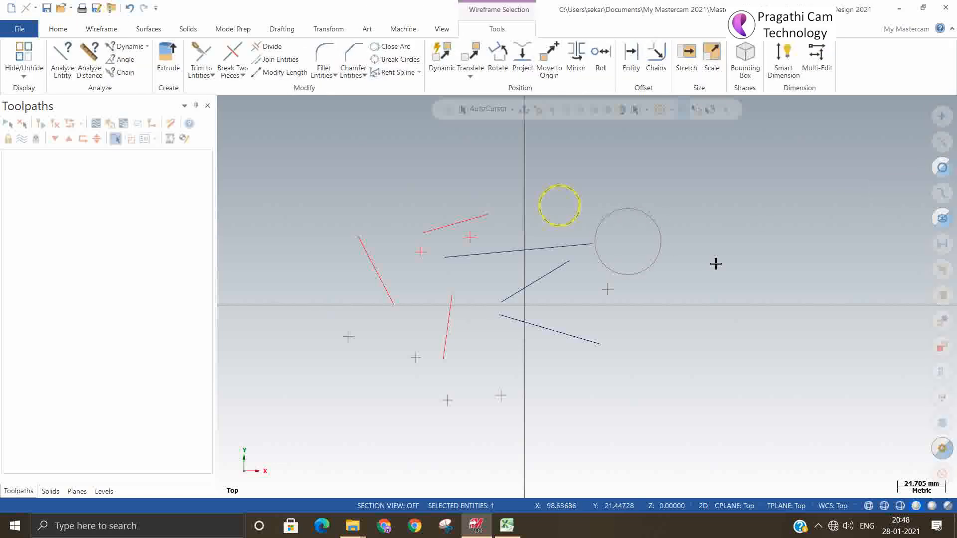
pyautogui.press('Escape')
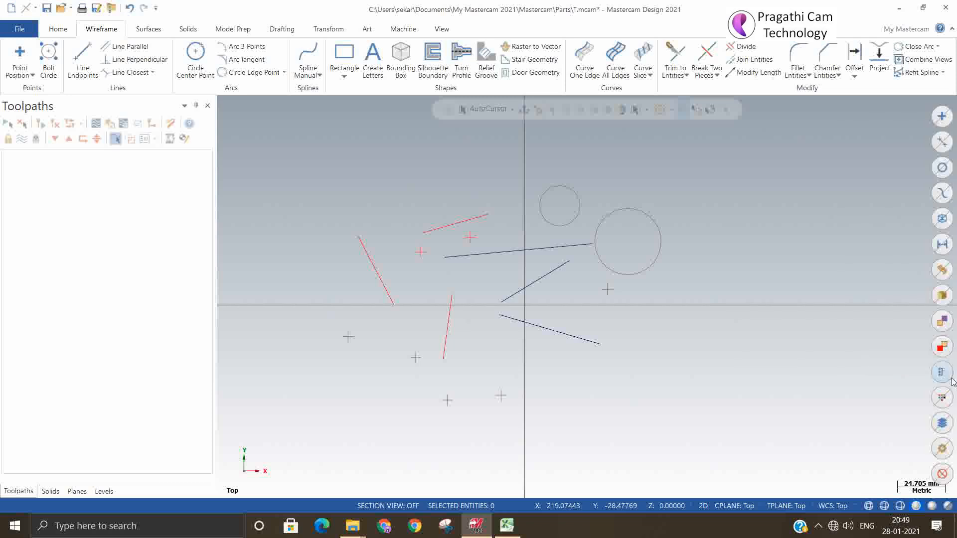
# Select all entities of red color 12 using the Select All color filter, and clear the selection.
pyautogui.click(940, 397)
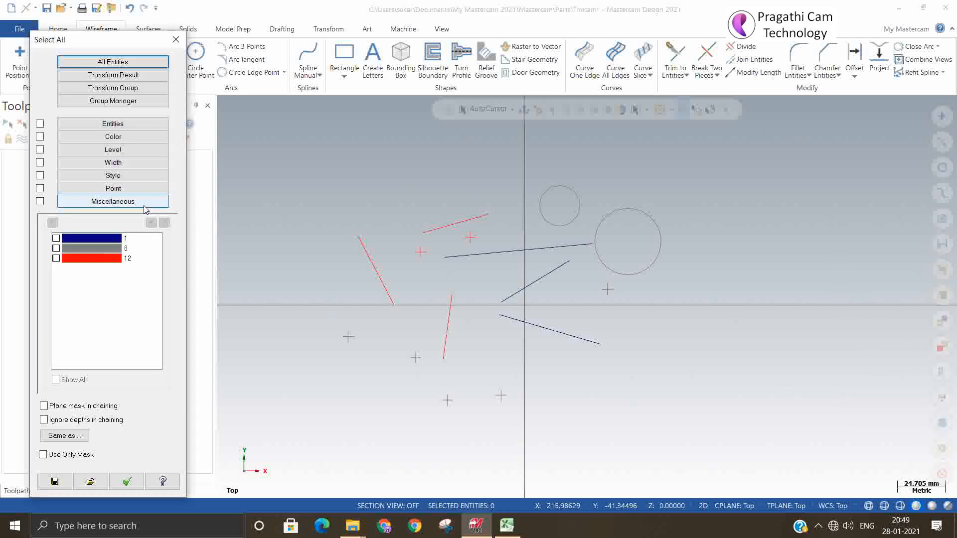
pyautogui.click(94, 258)
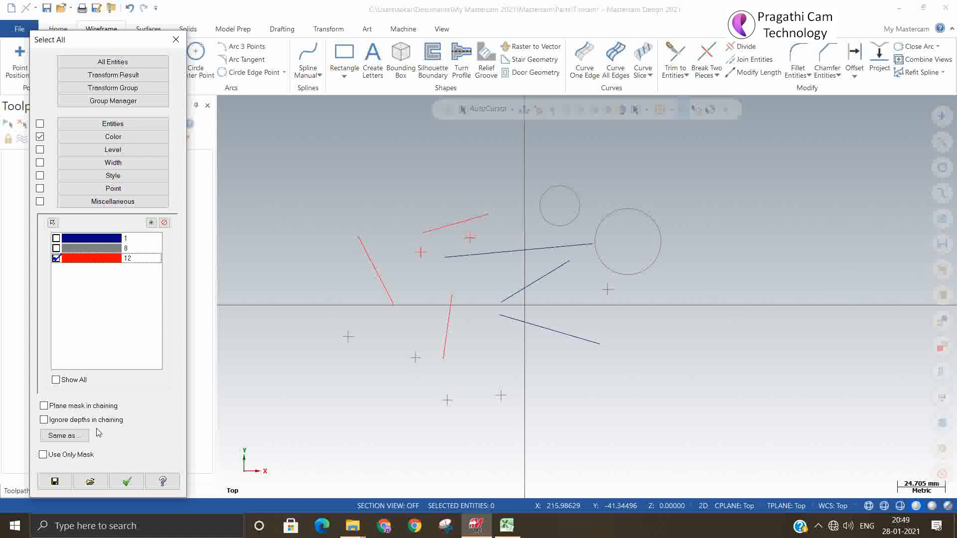
pyautogui.click(127, 481)
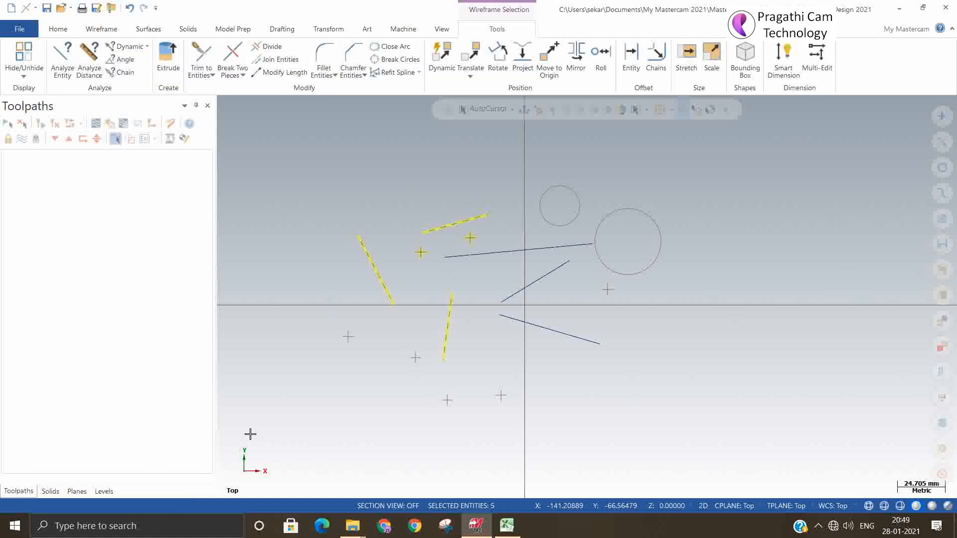
pyautogui.press('Escape')
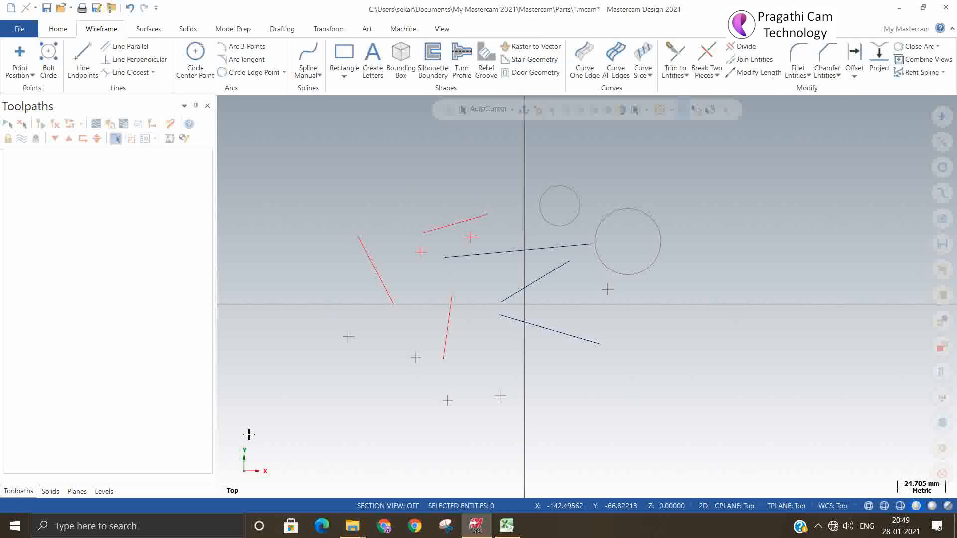
# Select all entities of dark blue color 1 using the Select All color filter, and clear the selection.
pyautogui.click(940, 399)
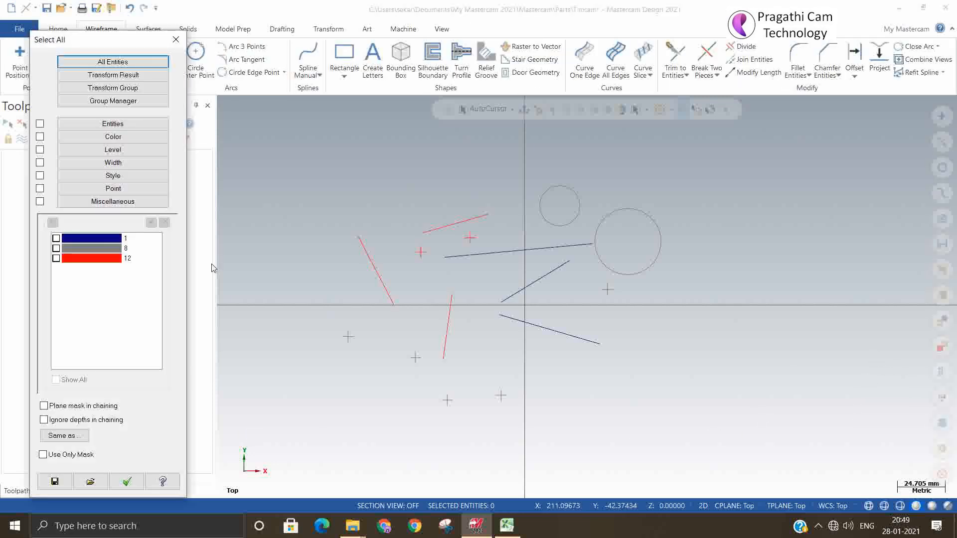
pyautogui.click(92, 239)
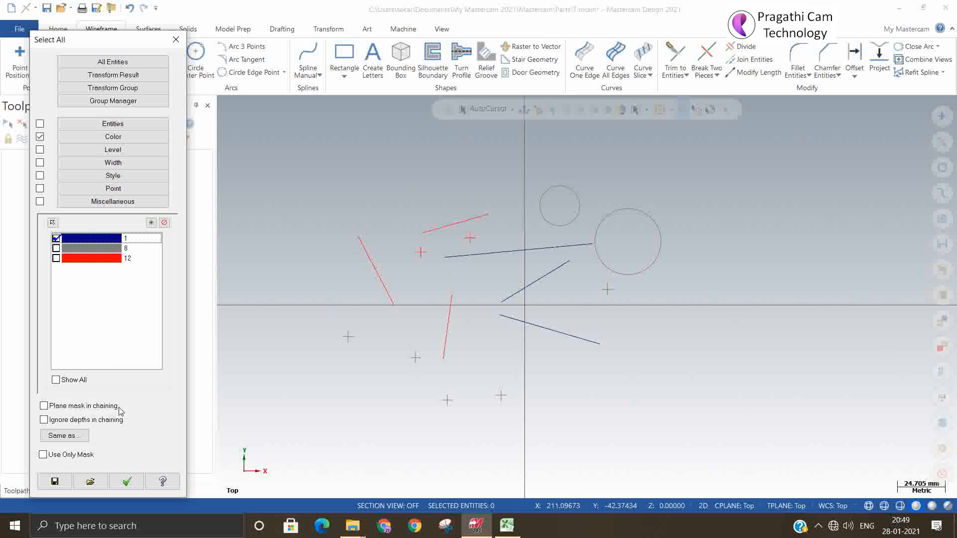
pyautogui.click(126, 481)
pyautogui.press('Escape')
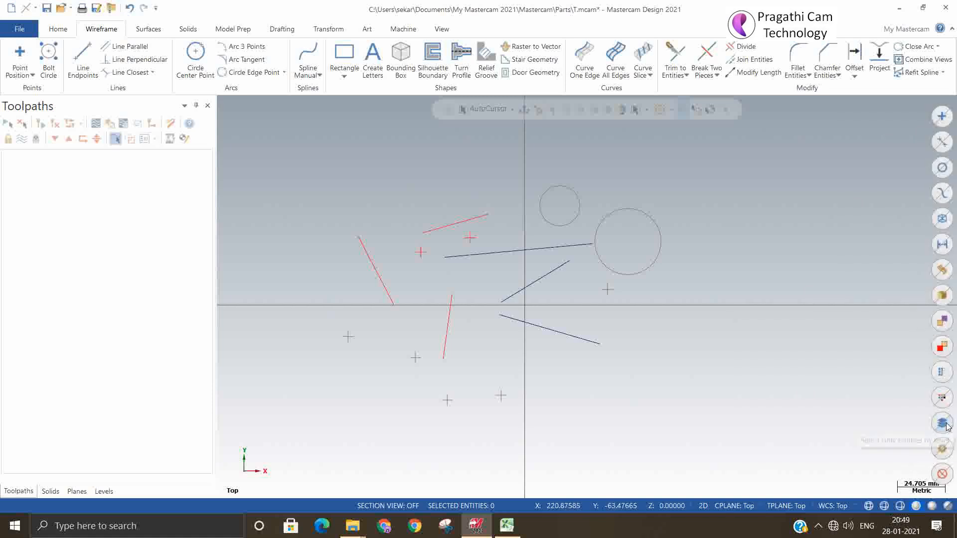
# View the entity-type options in the Select All dialog and the Mastercam Help Center home page, closing both.
pyautogui.click(942, 450)
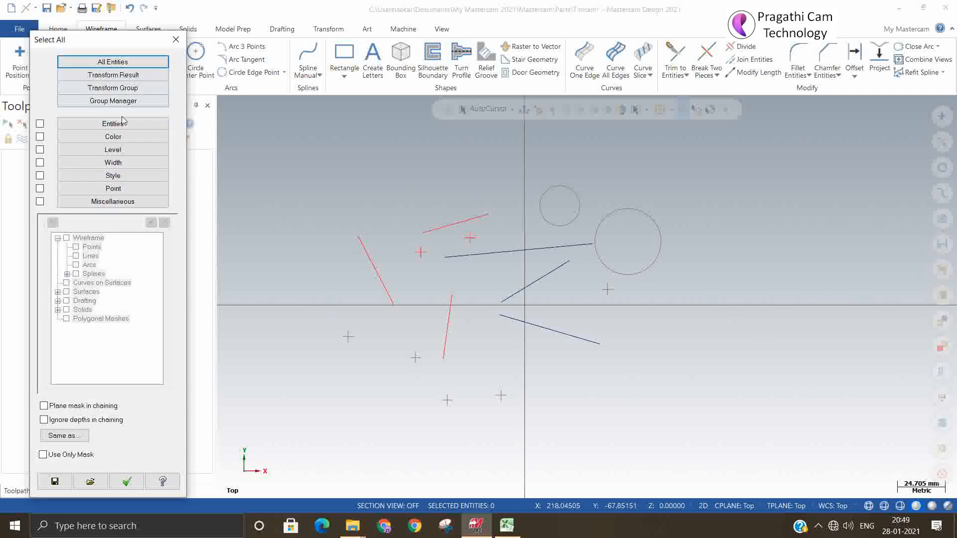
pyautogui.click(175, 41)
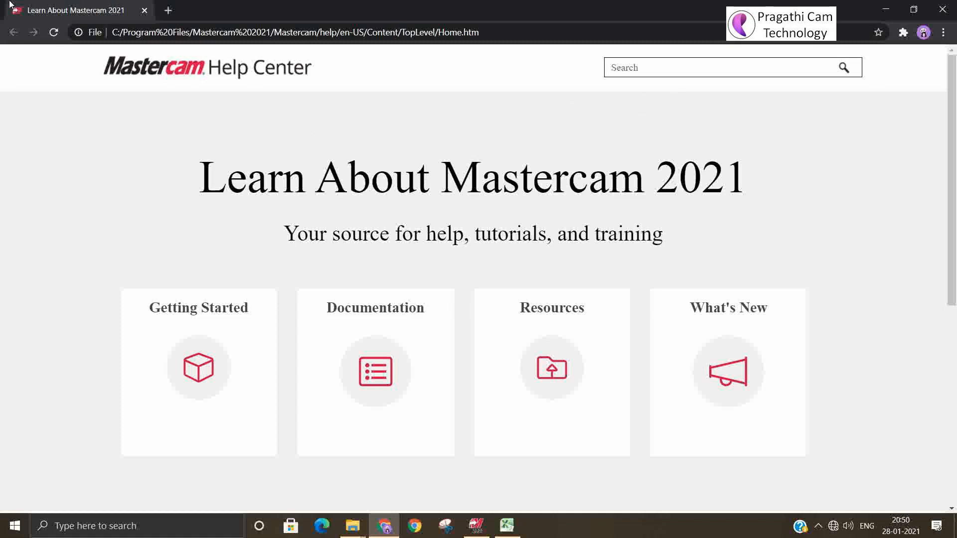
pyautogui.click(143, 11)
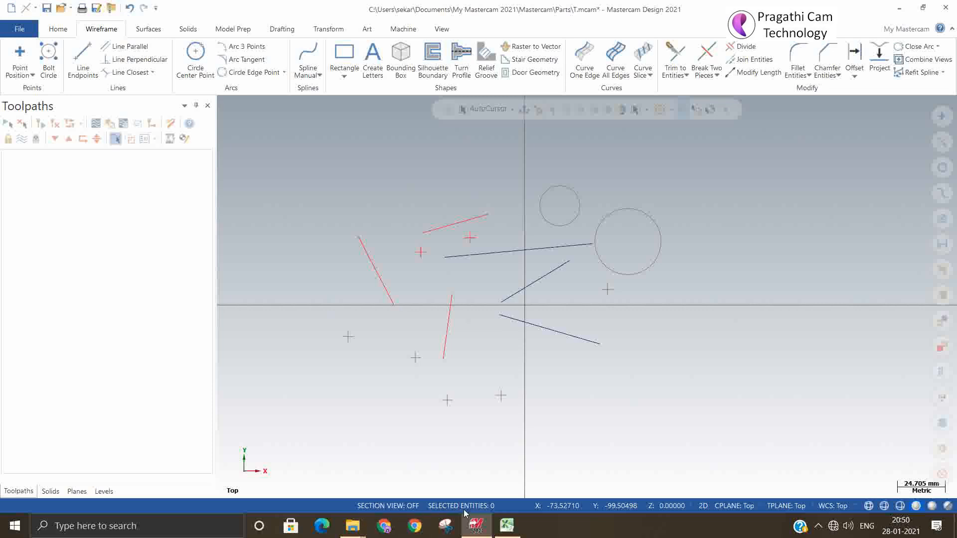
# Select three of the gray points below the horizontal axis one by one, and clear the selection.
pyautogui.click(502, 397)
pyautogui.click(448, 400)
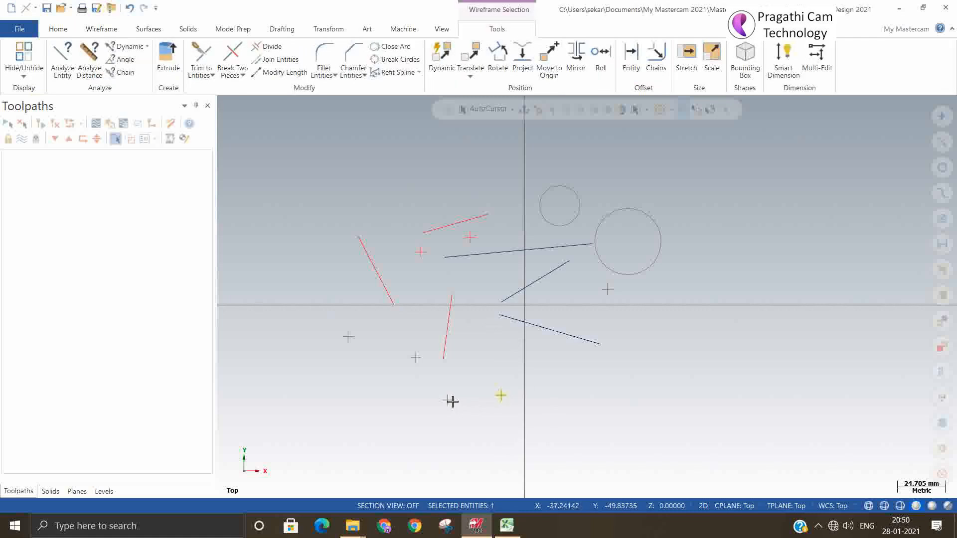
pyautogui.click(415, 357)
pyautogui.press('Escape')
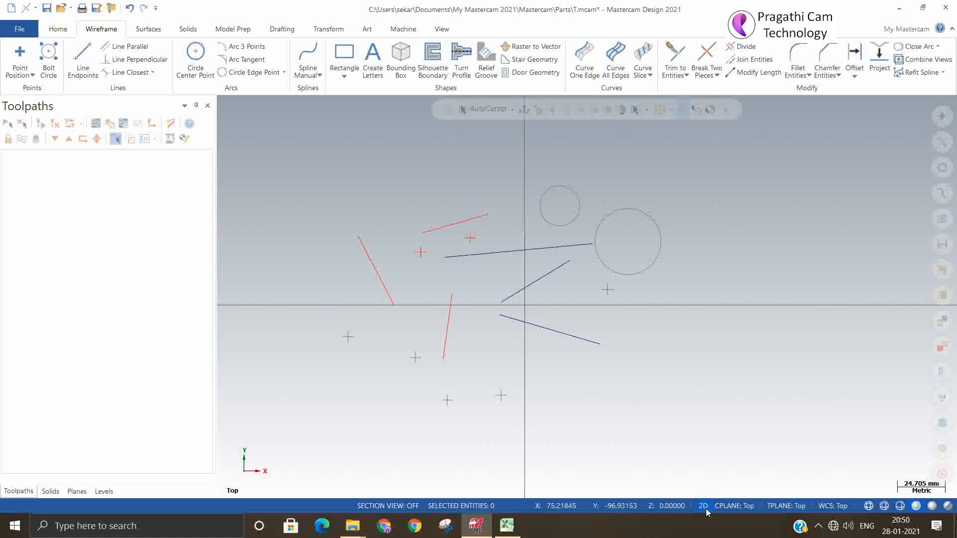
# Switch the construction mode to 3D and review the plane choices offered for the construction plane, tool plane and WCS.
pyautogui.click(721, 509)
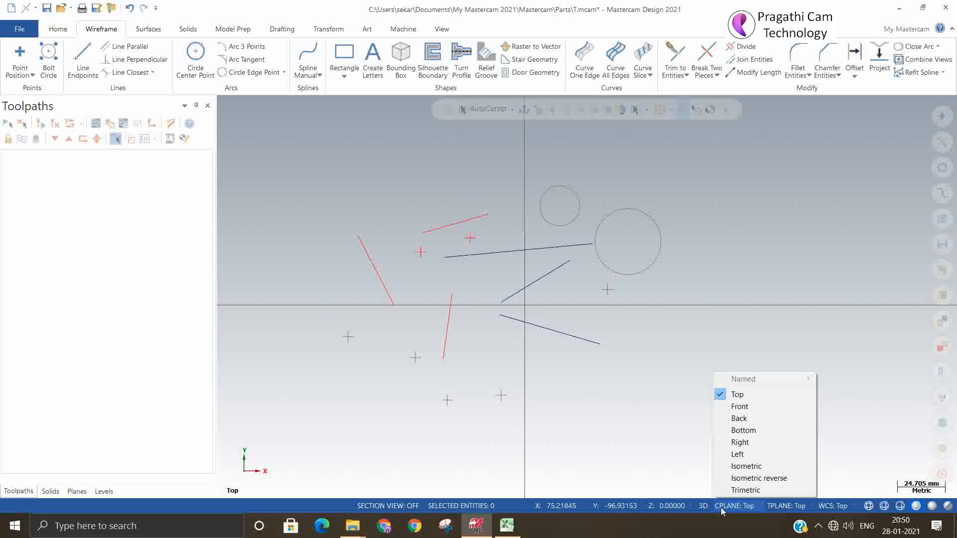
pyautogui.click(721, 509)
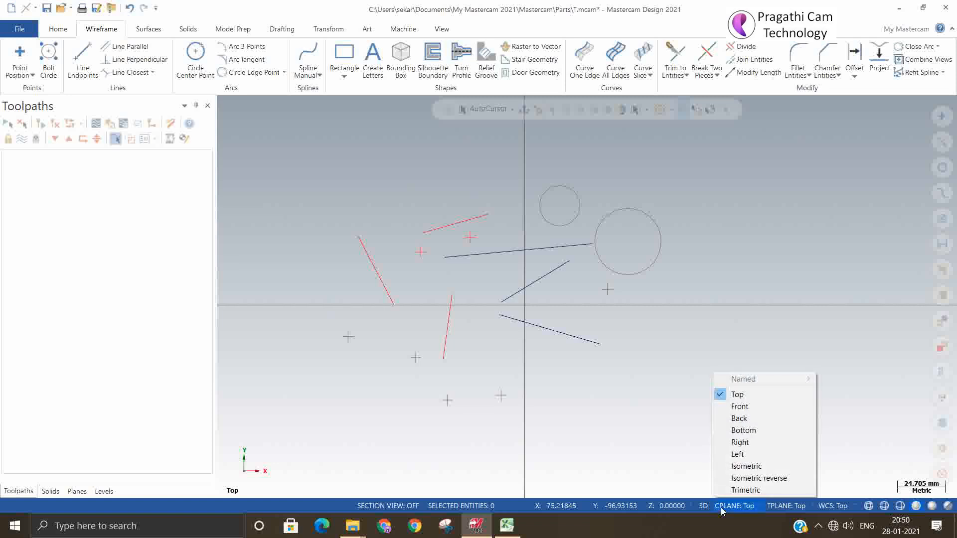
pyautogui.click(677, 464)
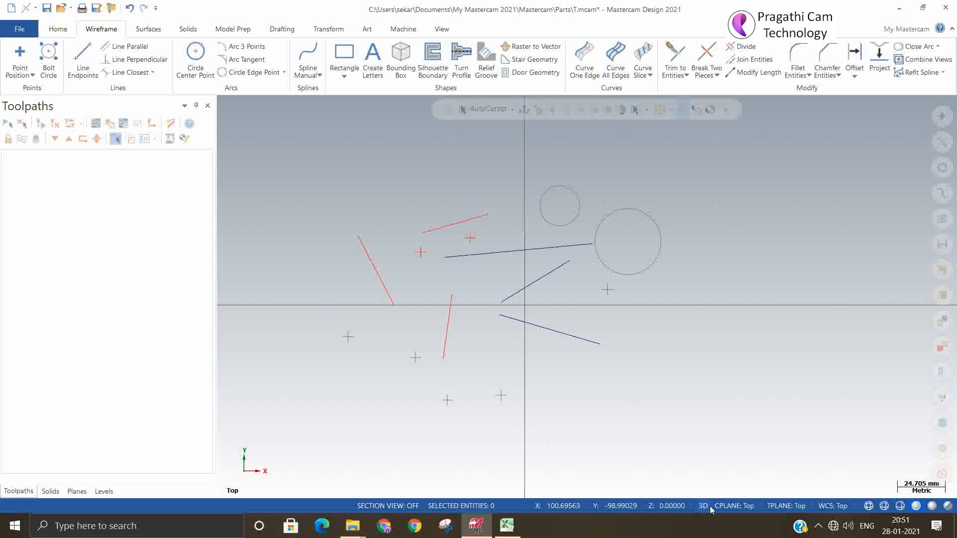
pyautogui.click(780, 507)
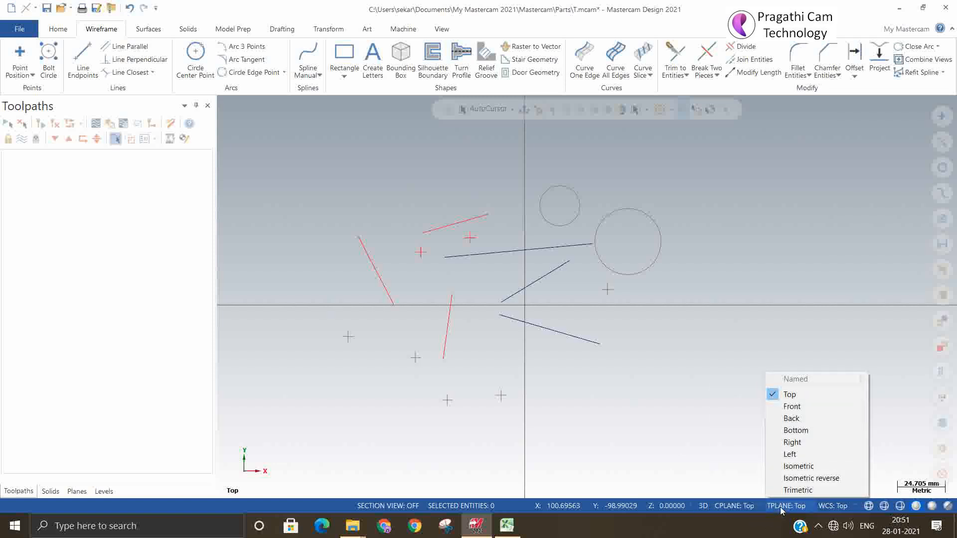
pyautogui.click(837, 508)
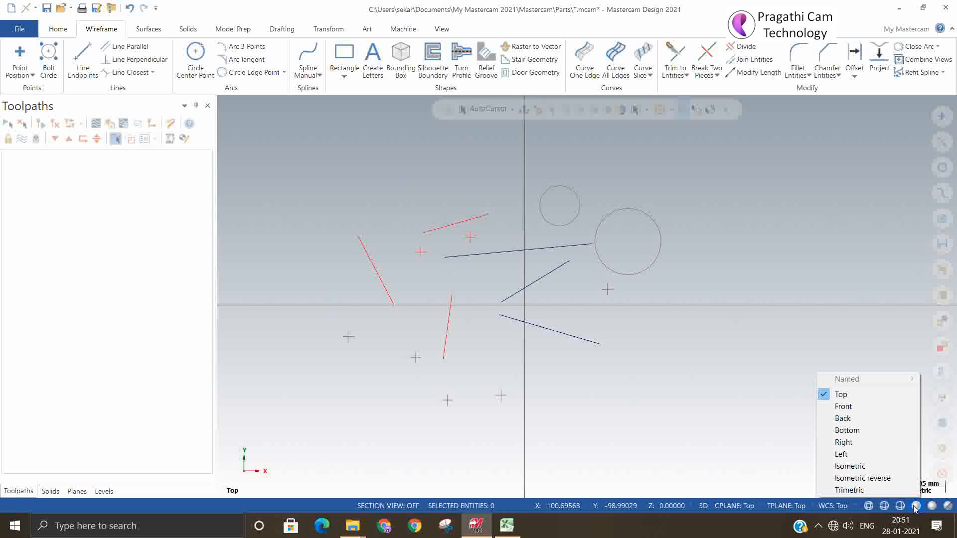
# Close the plane list and delete all the lines, circles and points in the graphics area.
pyautogui.click(785, 459)
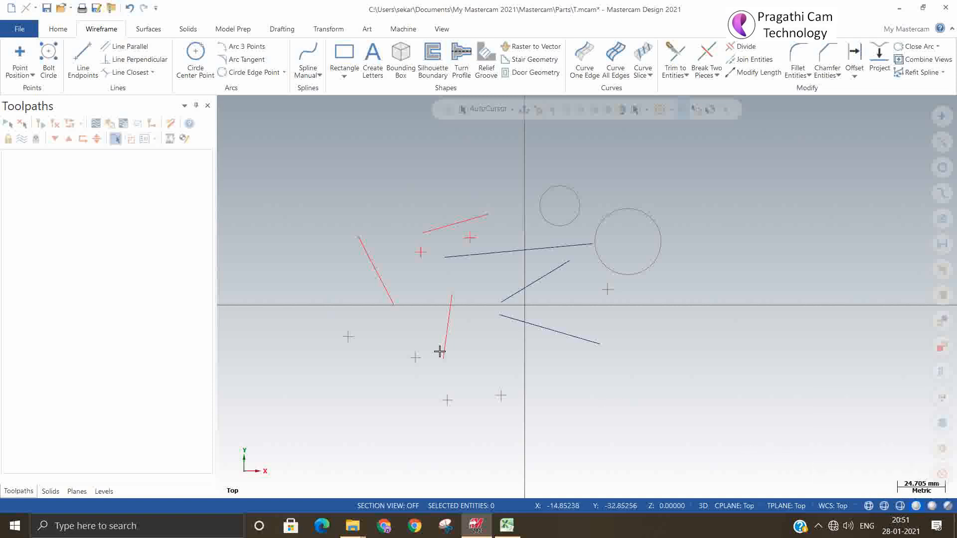
pyautogui.moveTo(294, 157); pyautogui.dragTo(710, 437)
pyautogui.press('Delete')
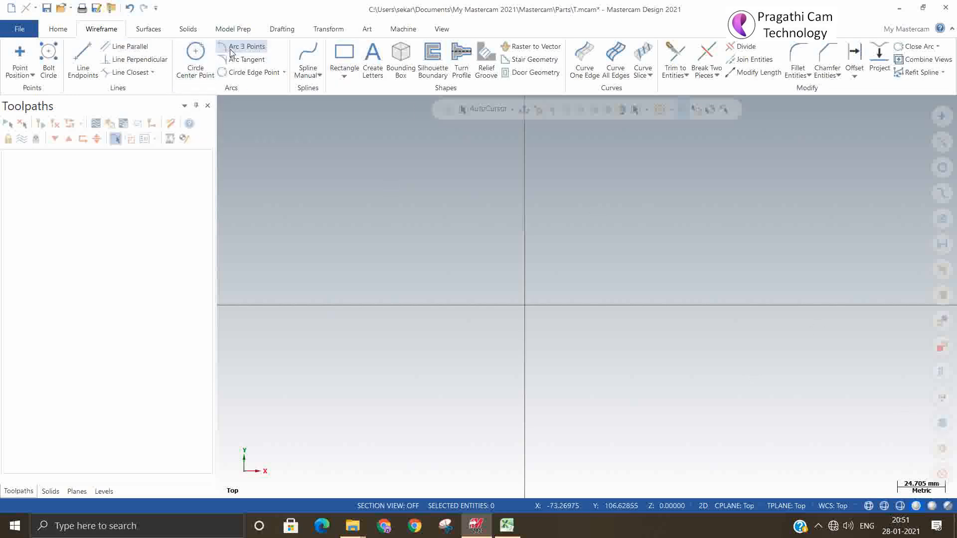
# Create a center-point circle with a diameter of 10 mm at the origin.
pyautogui.click(194, 60)
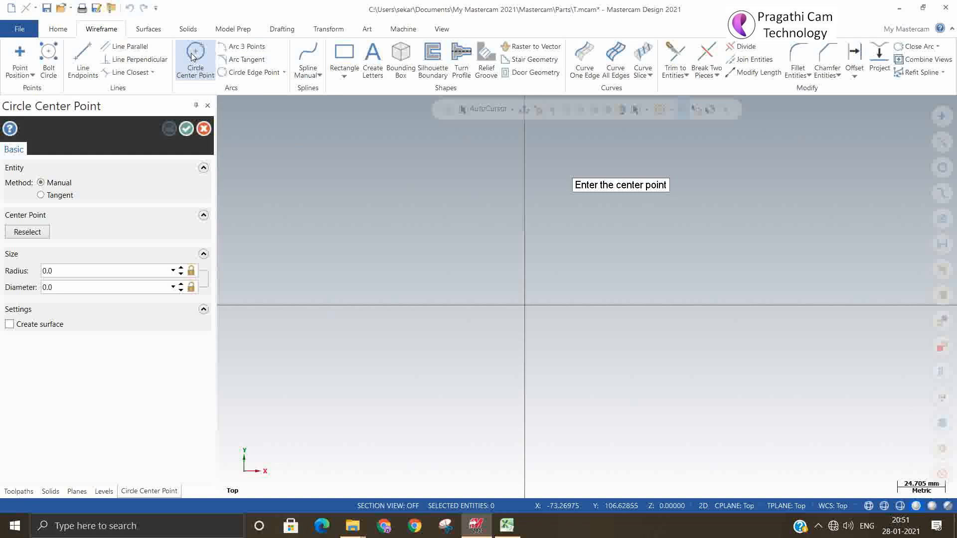
pyautogui.click(204, 129)
pyautogui.scroll(-5, 610, 279)
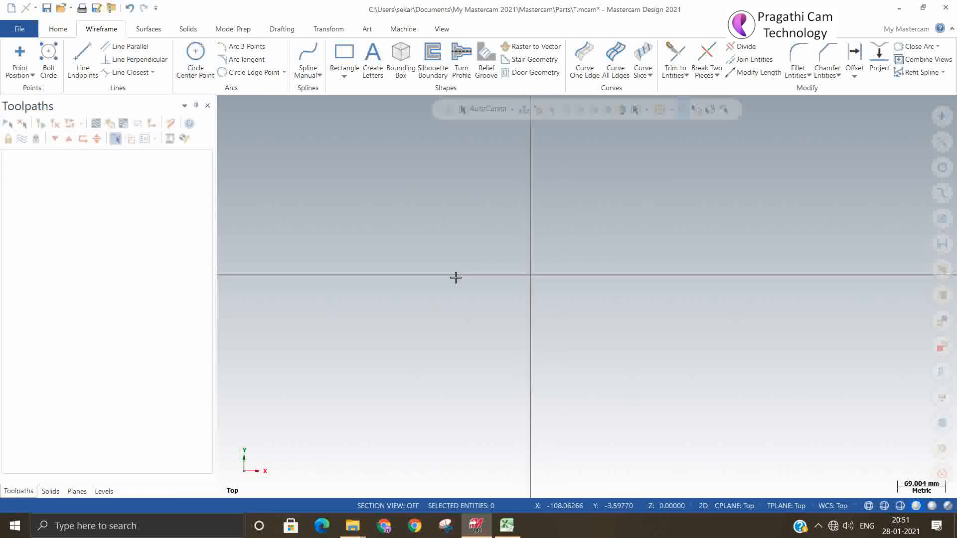
pyautogui.scroll(-10, 516, 281)
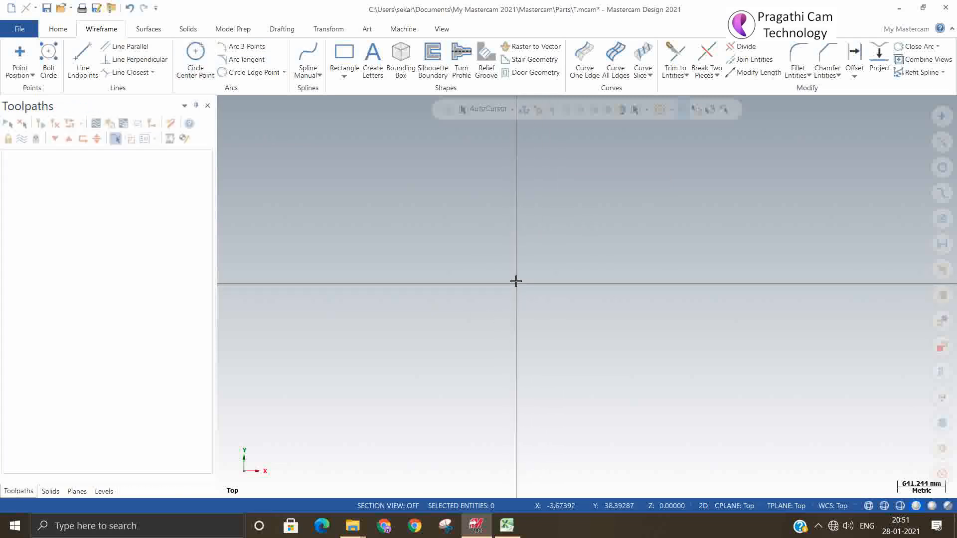
pyautogui.scroll(-5, 515, 282)
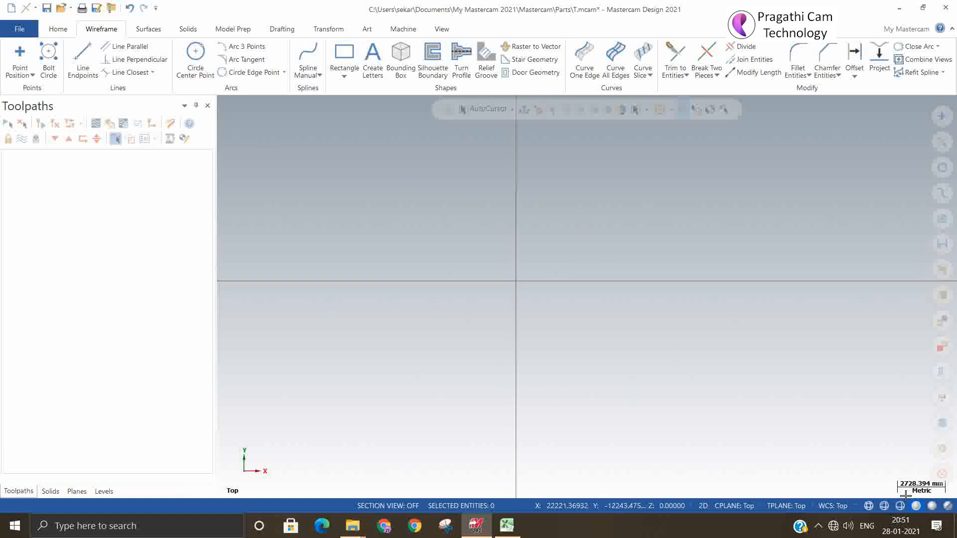
pyautogui.click(189, 56)
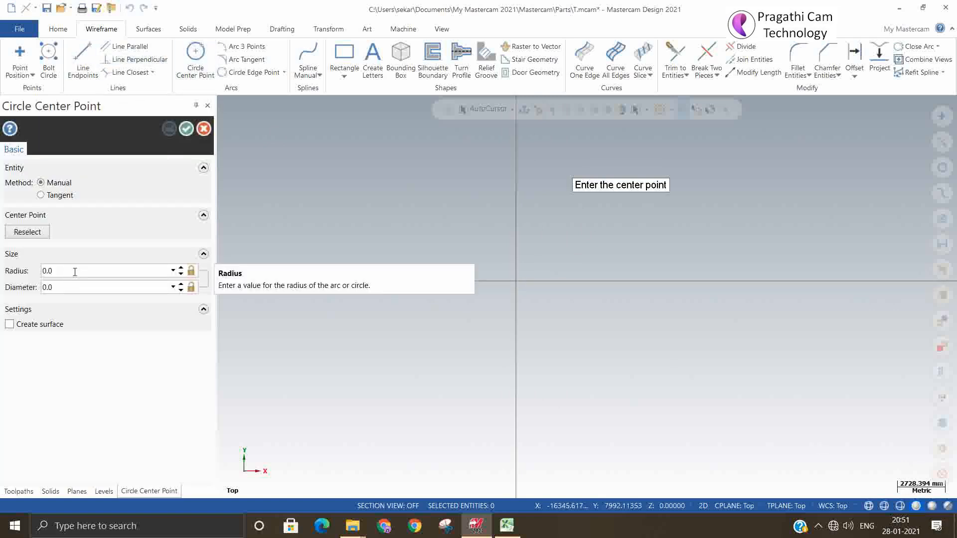
pyautogui.click(67, 284)
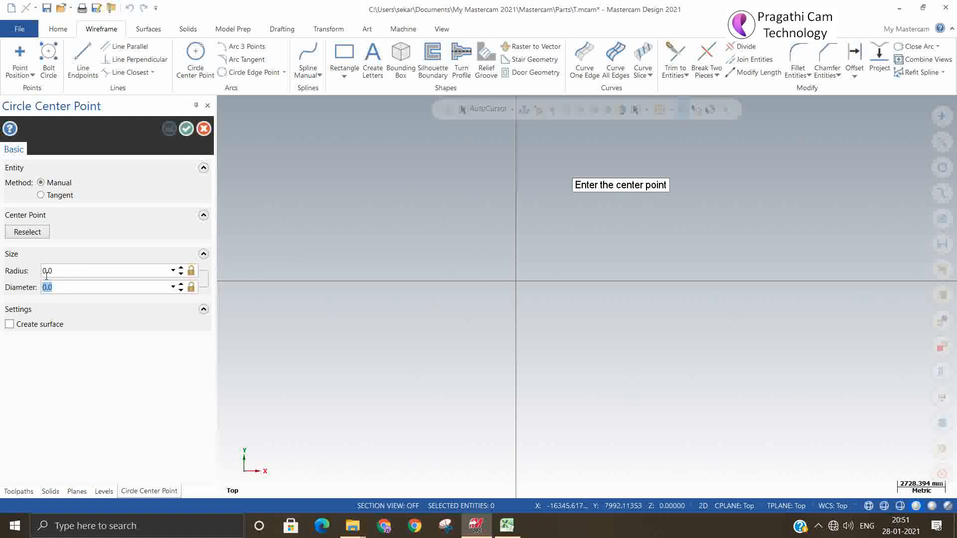
pyautogui.write('10')
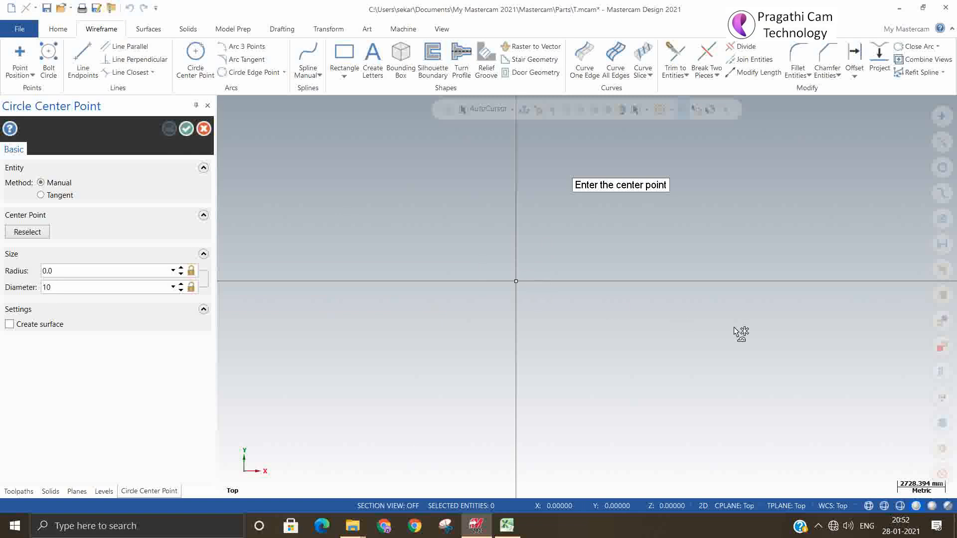
pyautogui.click(186, 128)
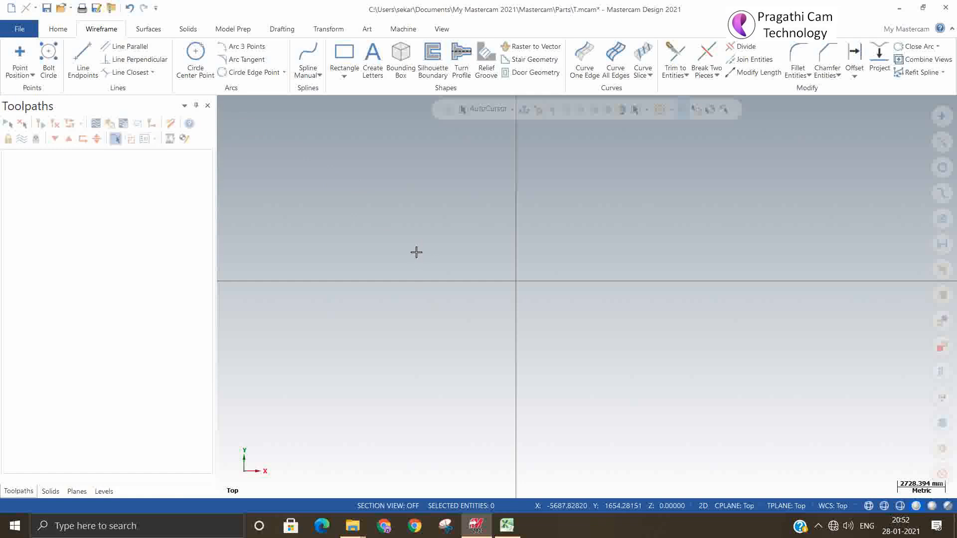
# Fit the view to the circle at the origin and delete that circle.
pyautogui.rightClick(609, 181)
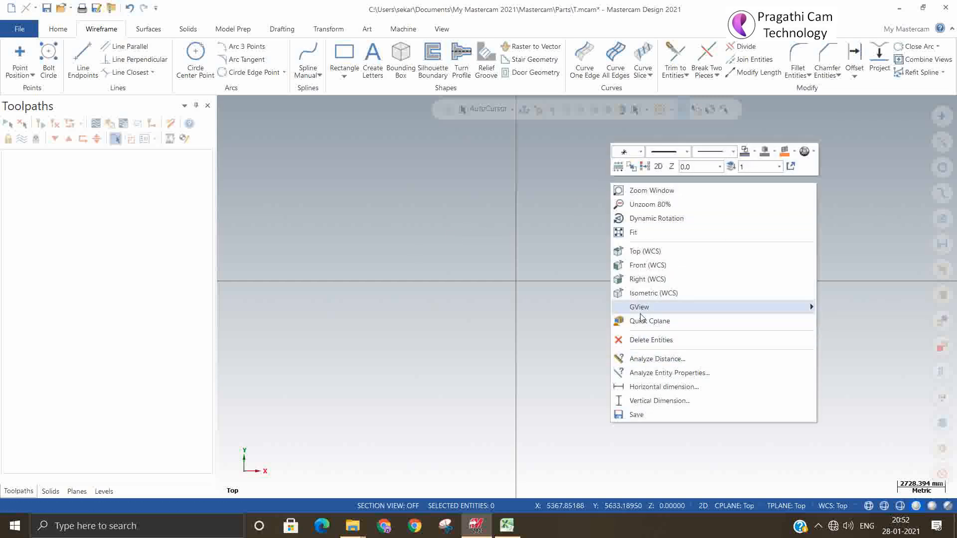
pyautogui.click(636, 232)
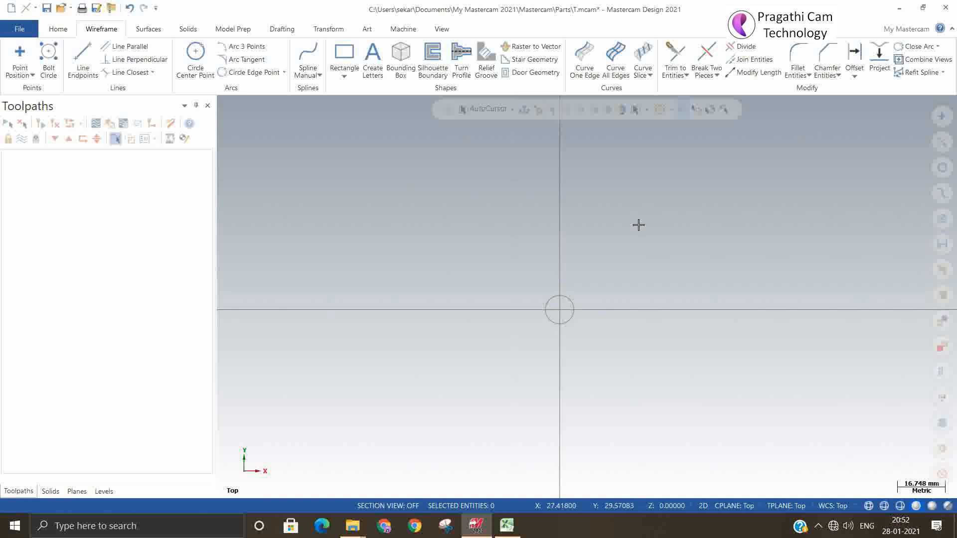
pyautogui.scroll(3, 573, 306)
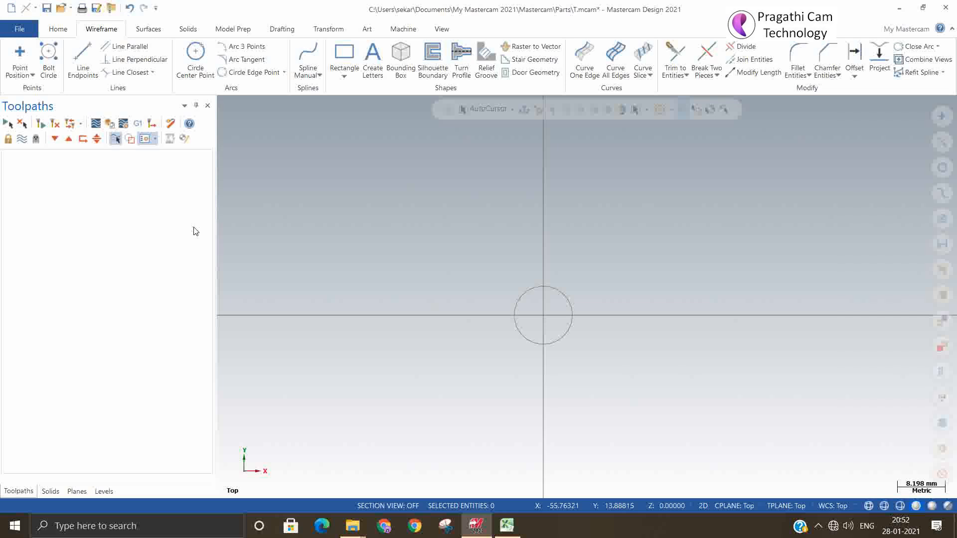
pyautogui.click(569, 303)
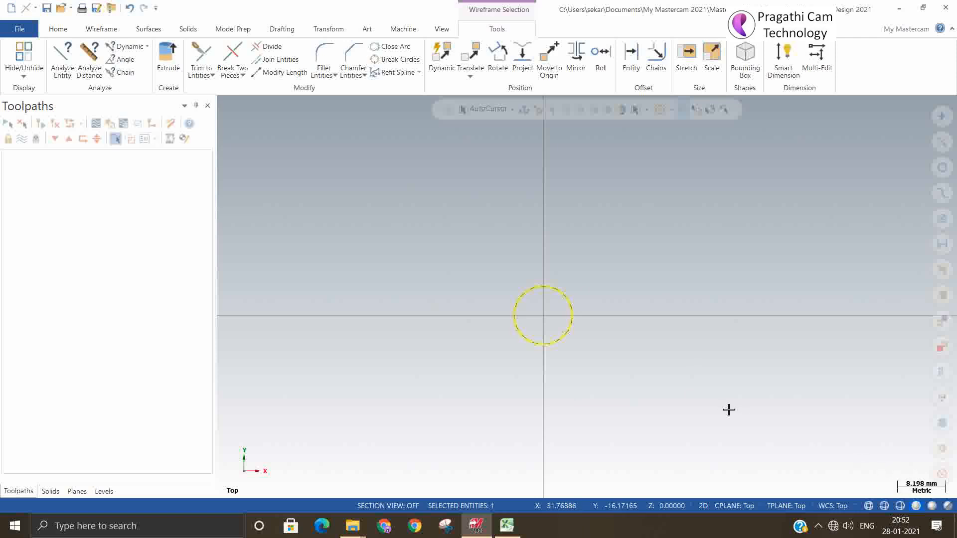
pyautogui.press('Delete')
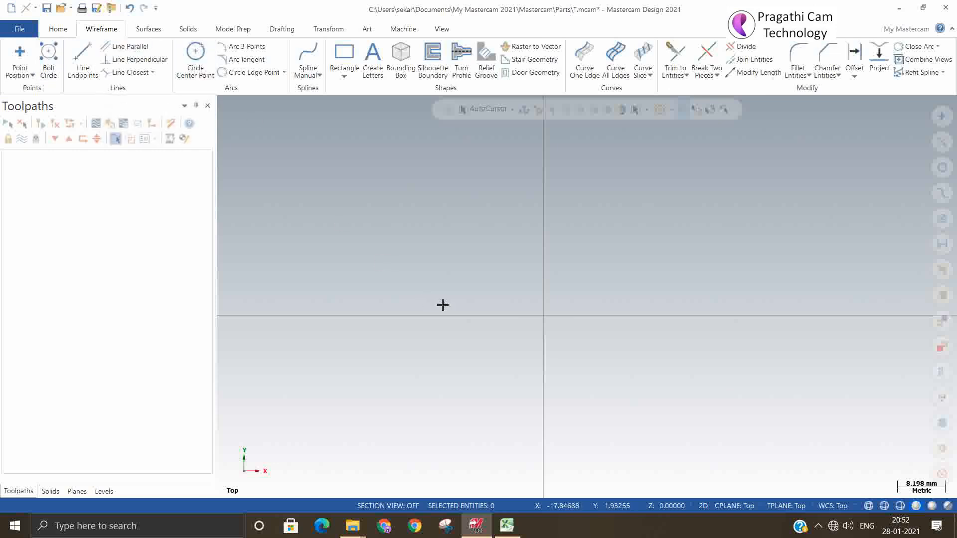
# Create a center-point circle with a radius of 15 mm at the origin.
pyautogui.scroll(3, 560, 327)
pyautogui.scroll(3, 679, 310)
pyautogui.scroll(3, 487, 290)
pyautogui.scroll(10, 487, 290)
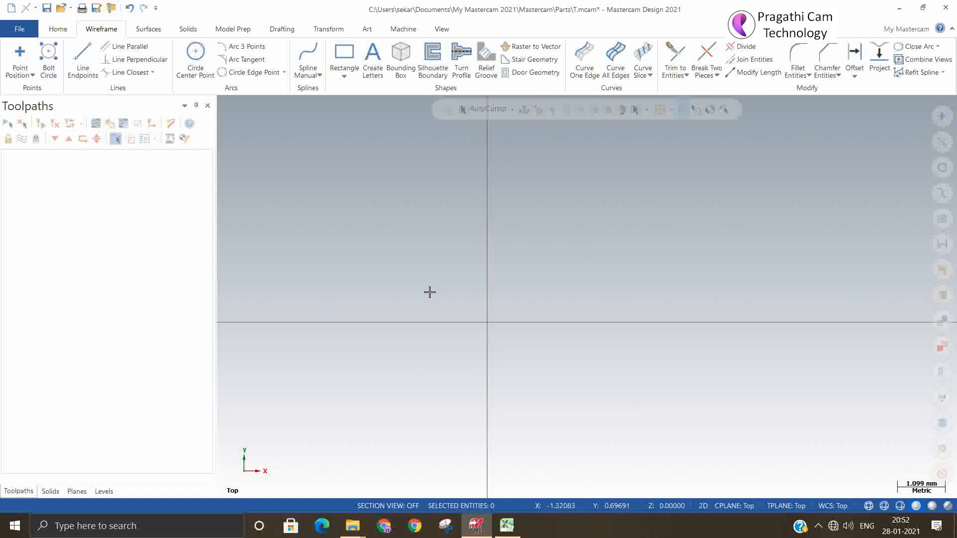
pyautogui.scroll(1, 502, 317)
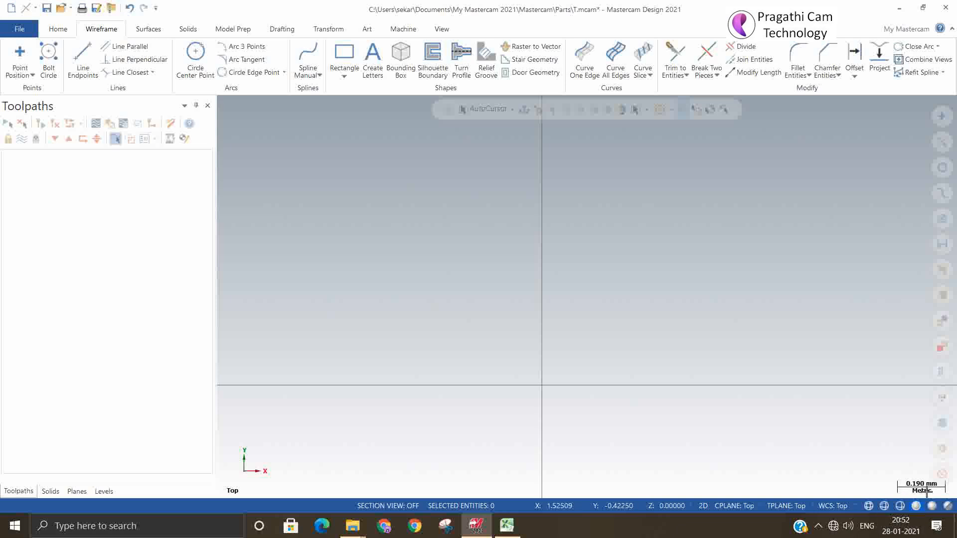
pyautogui.click(188, 60)
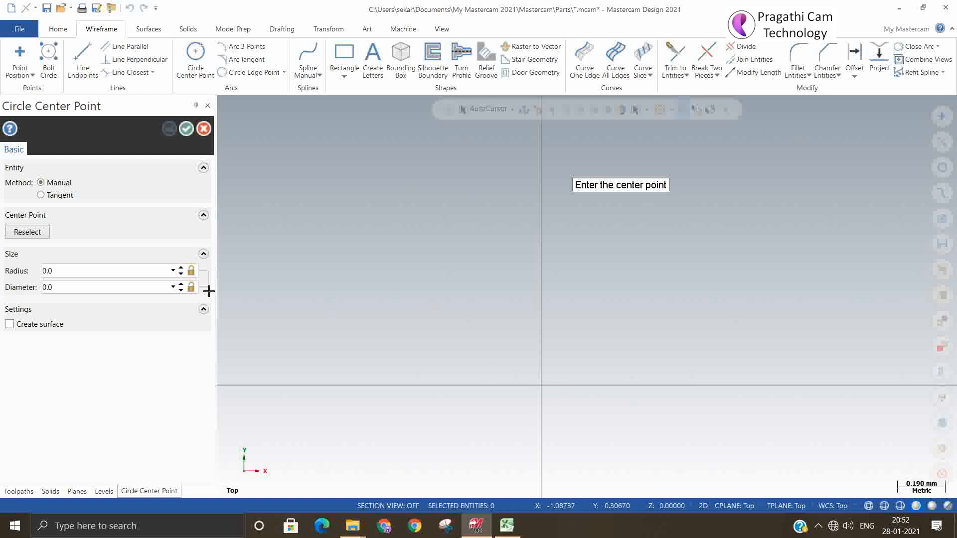
pyautogui.click(122, 269)
pyautogui.write('15')
pyautogui.press('Return')
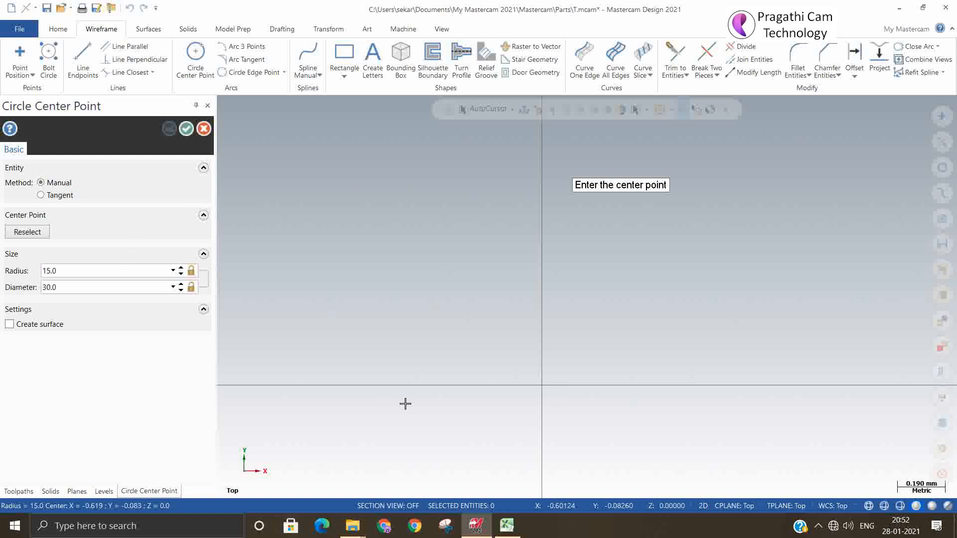
pyautogui.click(542, 386)
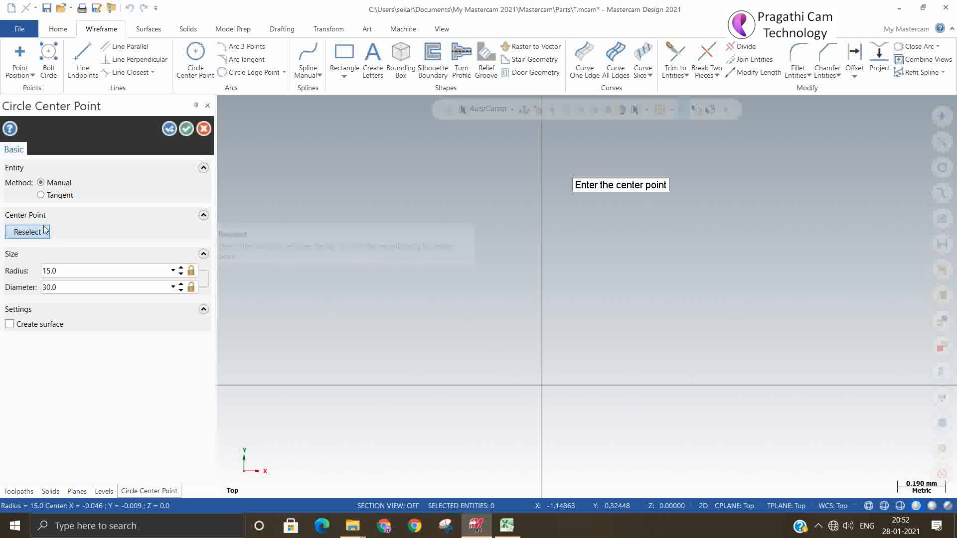
pyautogui.click(186, 129)
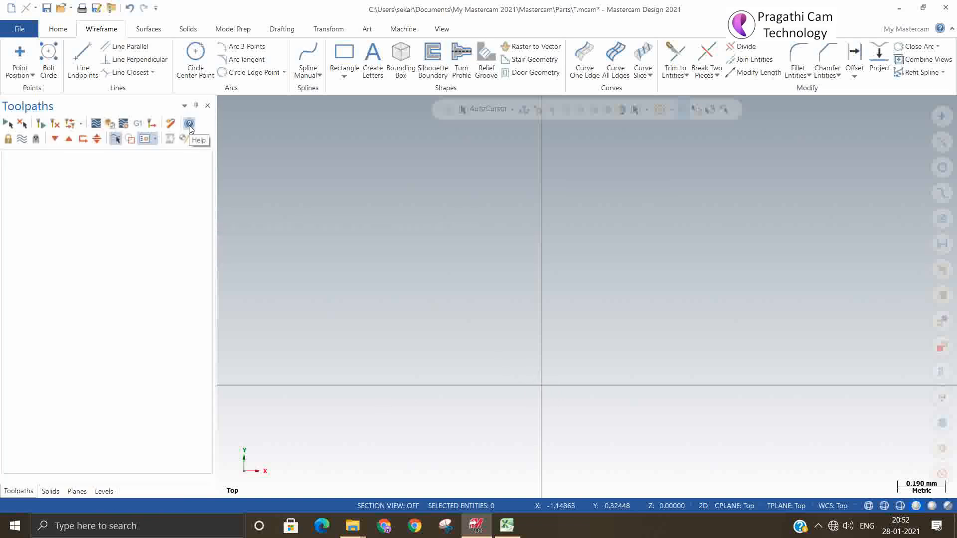